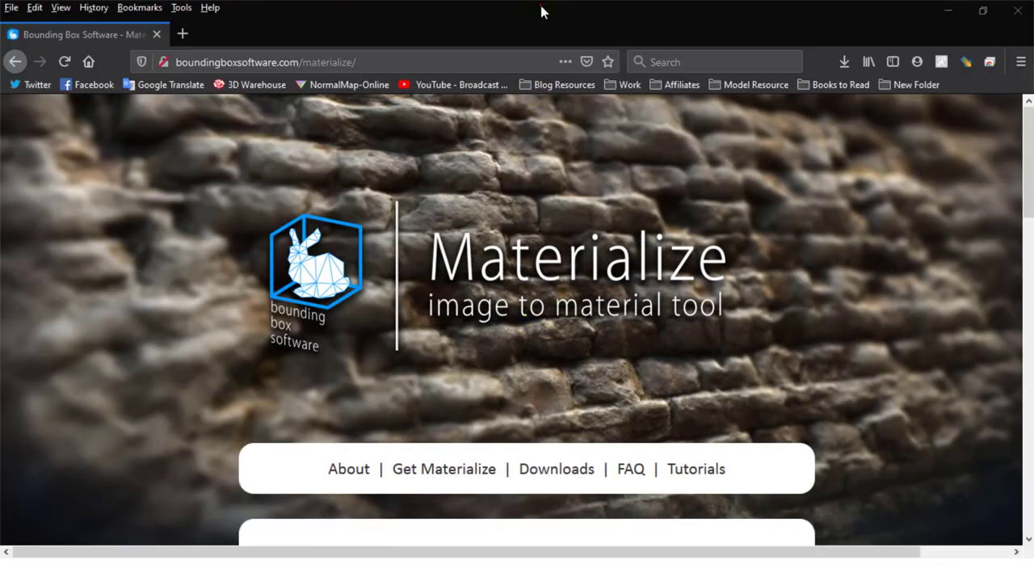
Step: Scroll down the Materialize page and download Materialize for Windows 64 bit
scroll(812, 315, down, 4)
scroll(859, 328, down, 2)
scroll(859, 329, down, 5)
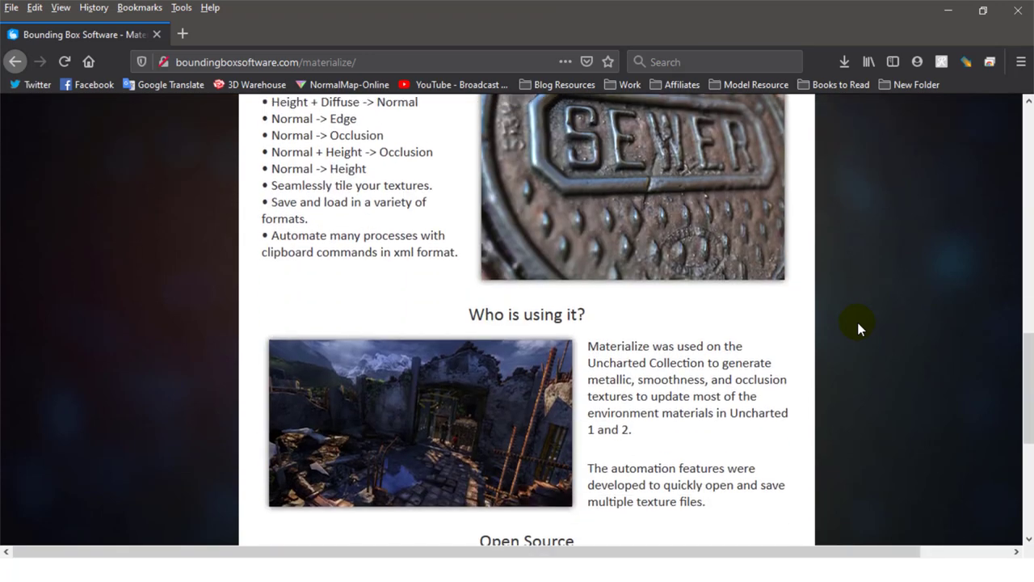
scroll(859, 328, down, 4)
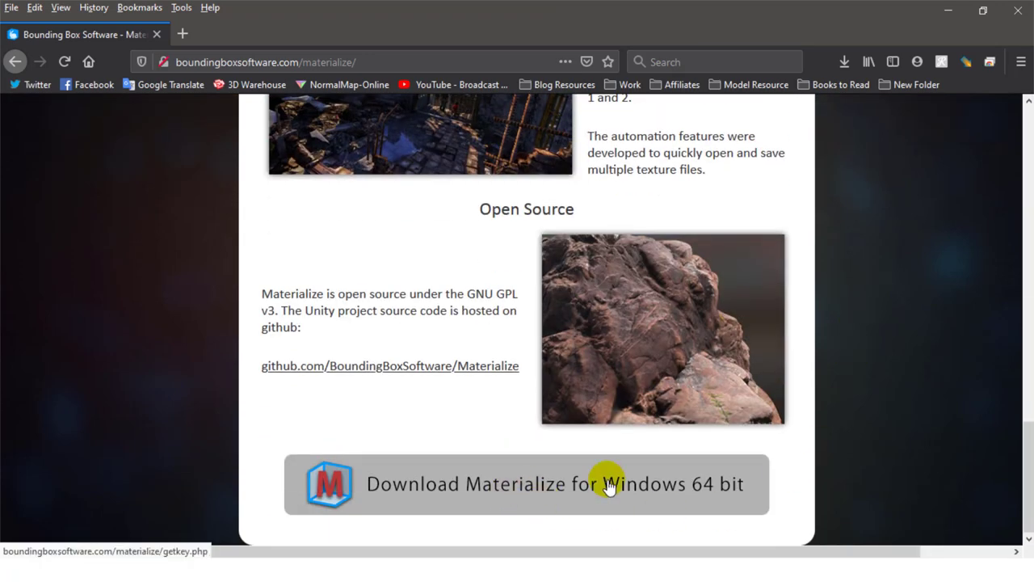
click(557, 483)
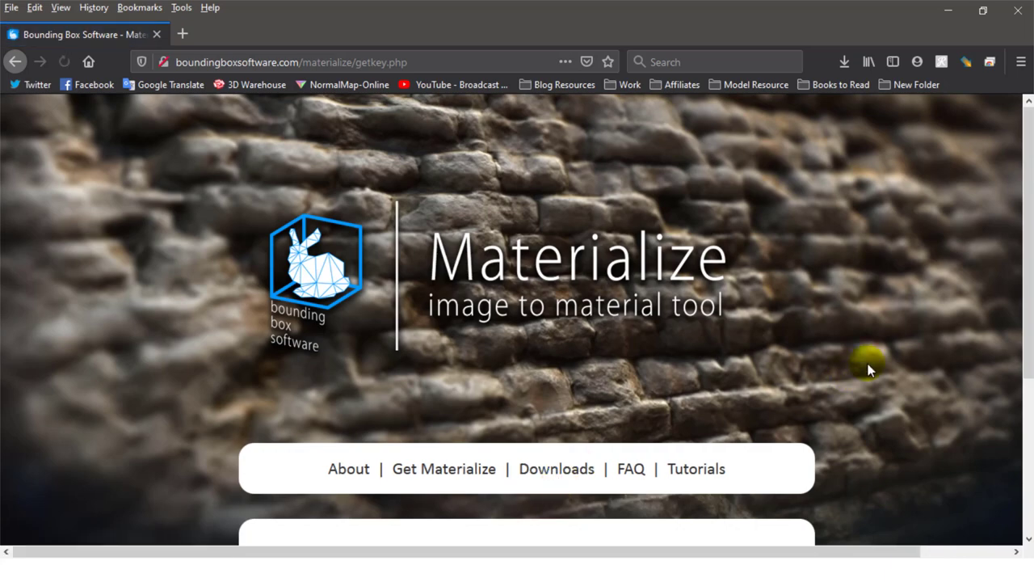
Step: Read through the About section of the Materialize website
scroll(867, 368, down, 3)
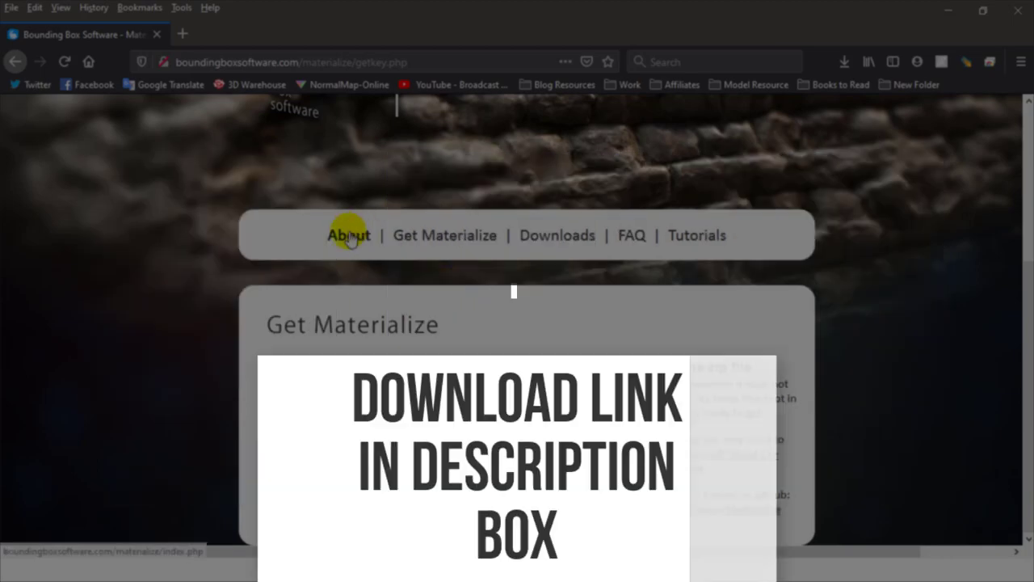
click(348, 235)
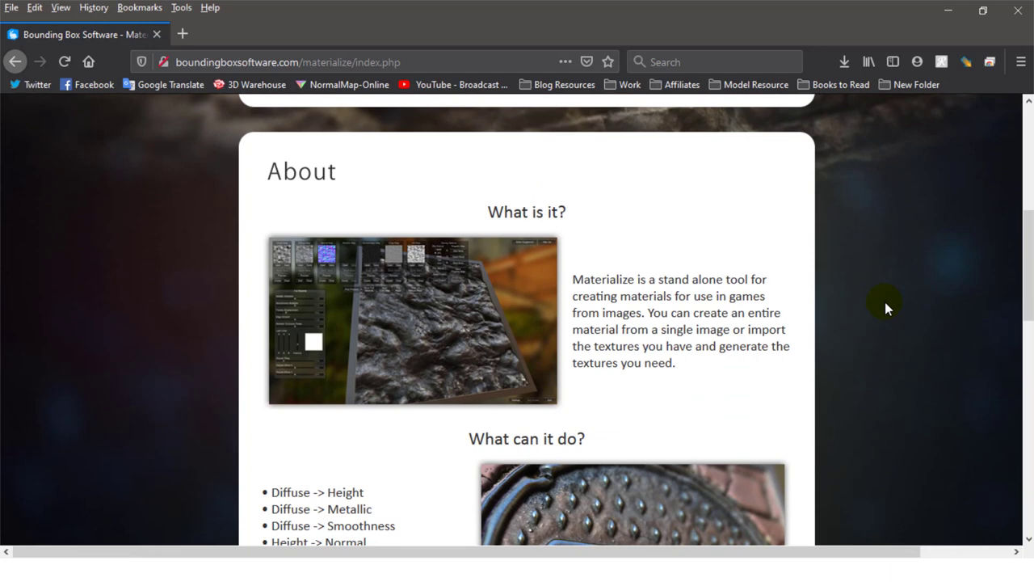
scroll(884, 301, down, 2)
scroll(885, 301, down, 2)
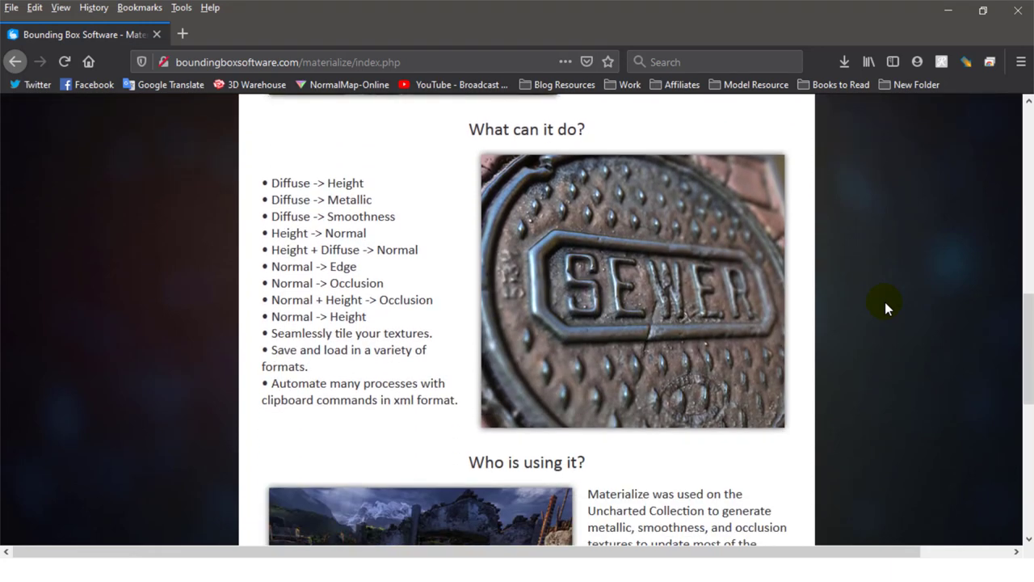
scroll(884, 307, down, 4)
scroll(885, 307, down, 2)
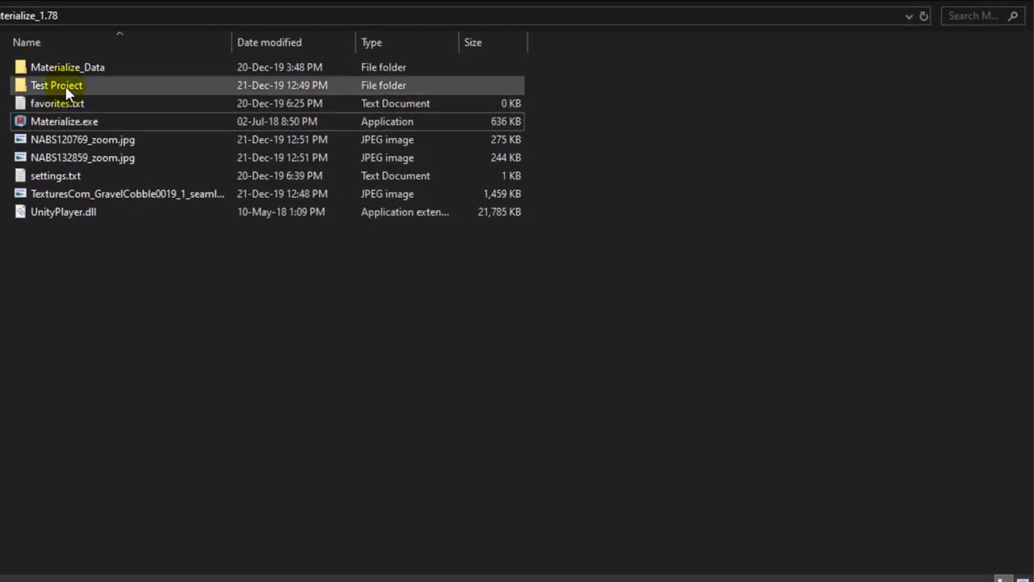
Step: Switch the Materialize_1.78 folder to Large icons view and refresh it
right_click(97, 269)
mouse_move(197, 305)
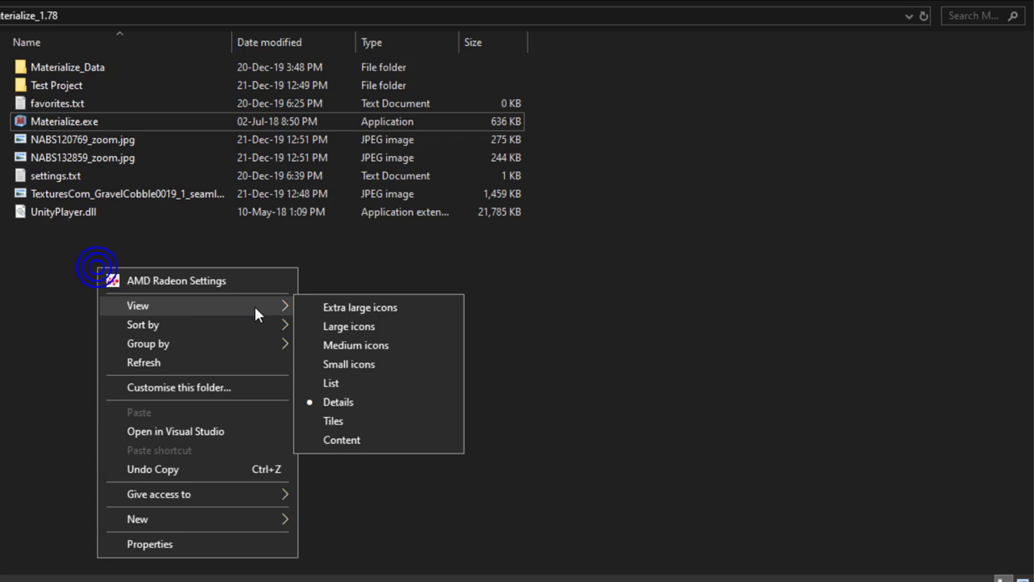
click(339, 327)
right_click(376, 220)
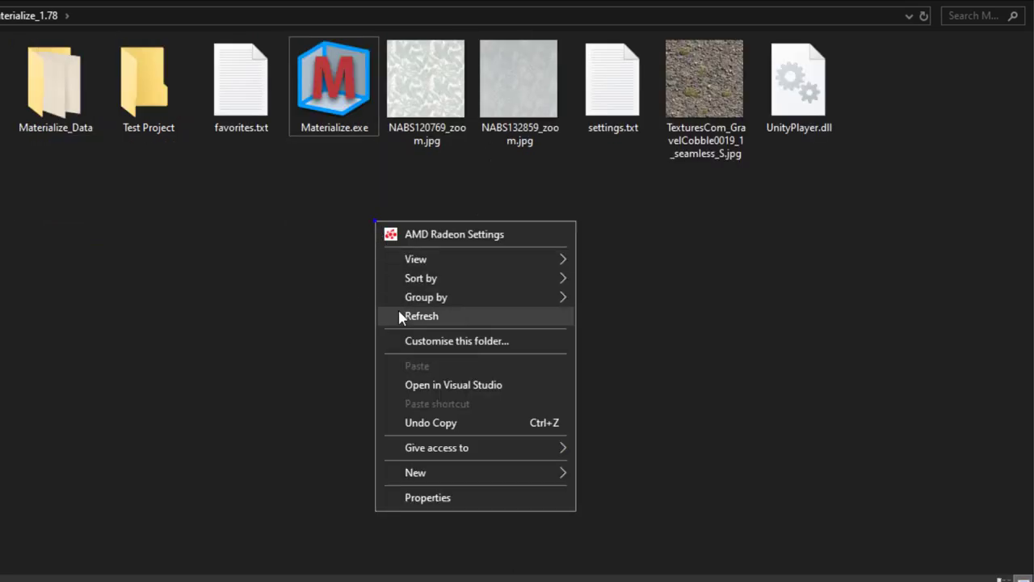
click(397, 312)
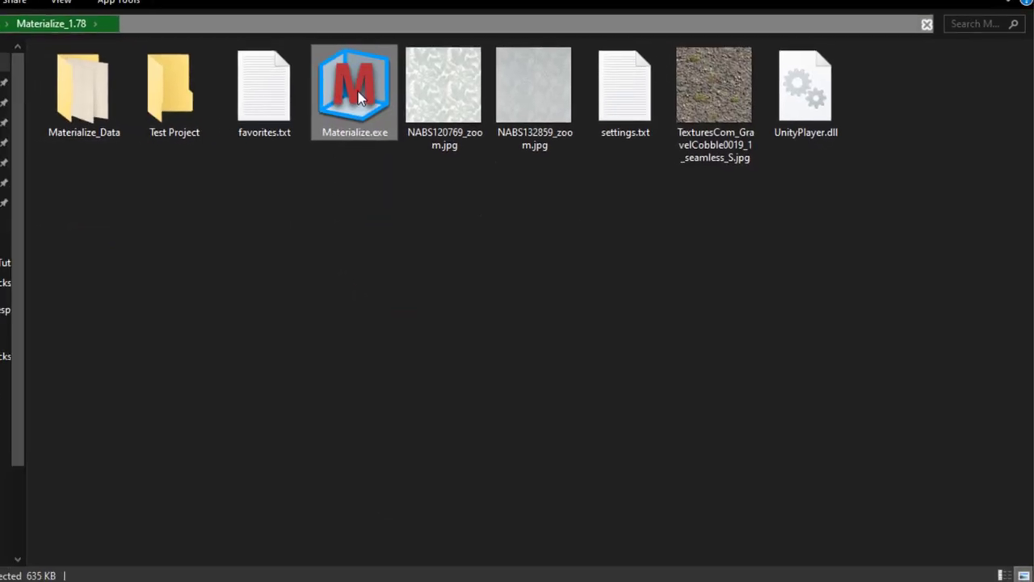
Step: Launch Materialize.exe and maximize its window
double_click(358, 96)
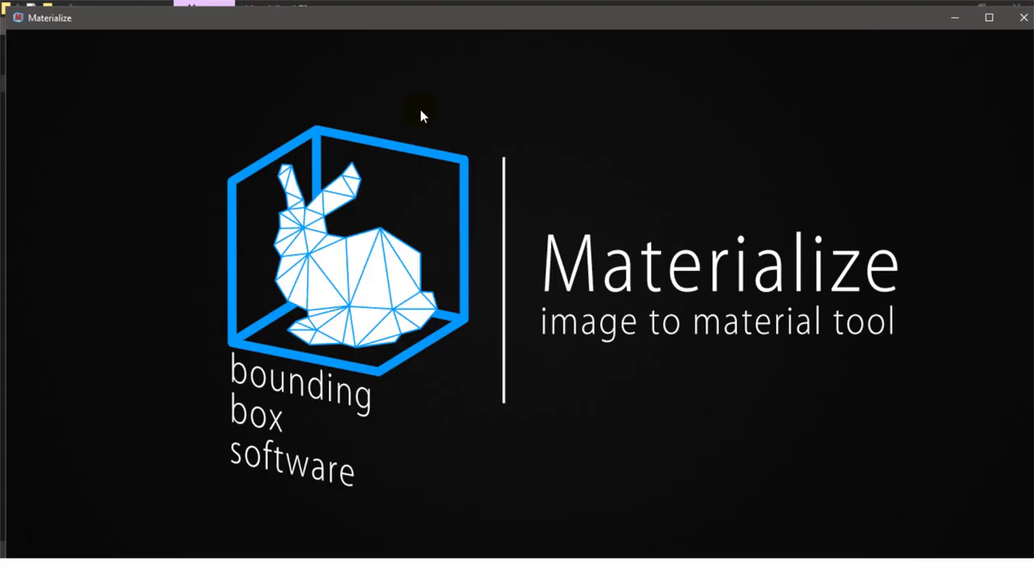
click(987, 17)
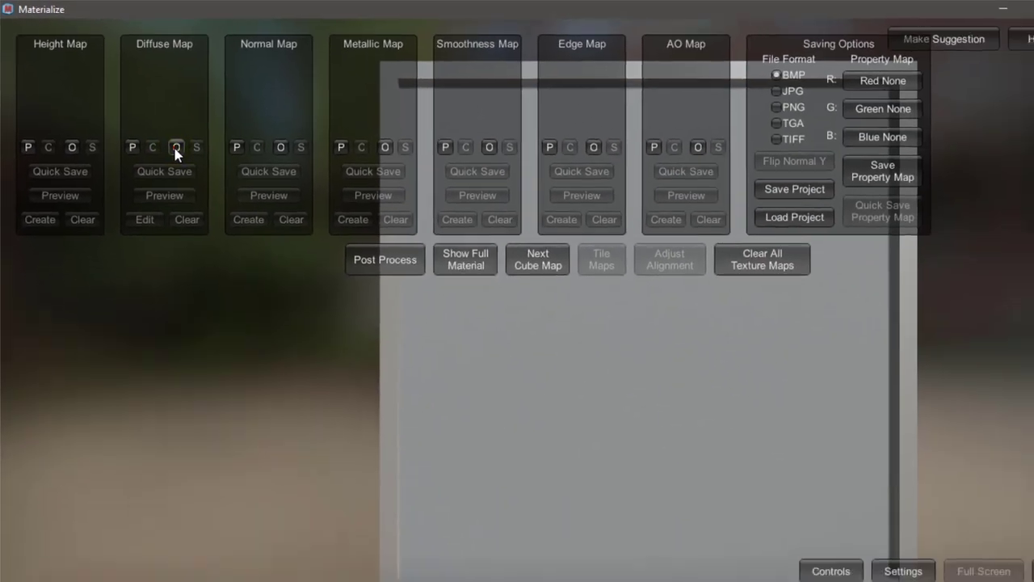
Step: Load DCOA236674_zoom.jpg from Desktop > Ravenors Tutorial Models > Home Office as the diffuse map
click(165, 139)
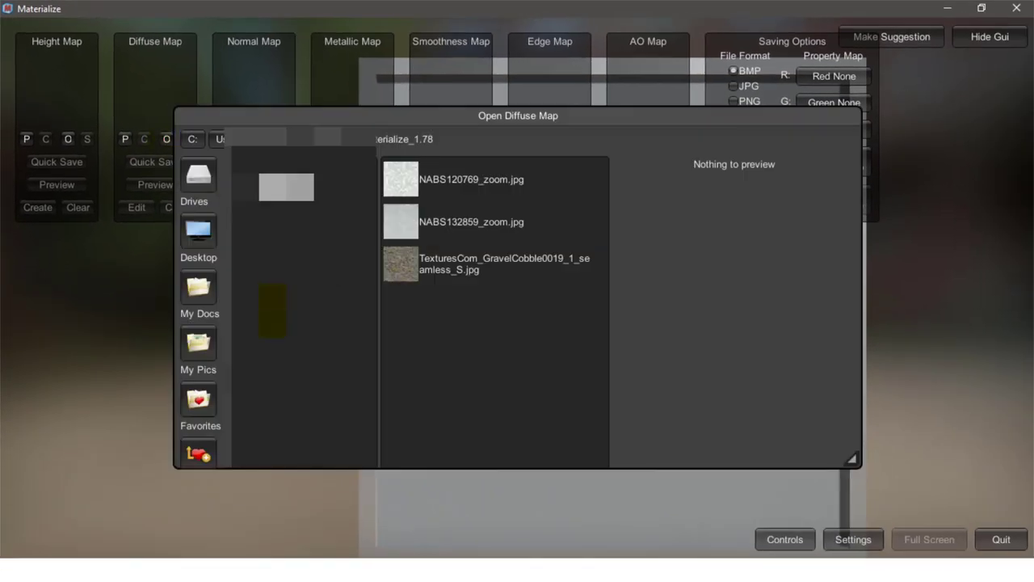
click(201, 244)
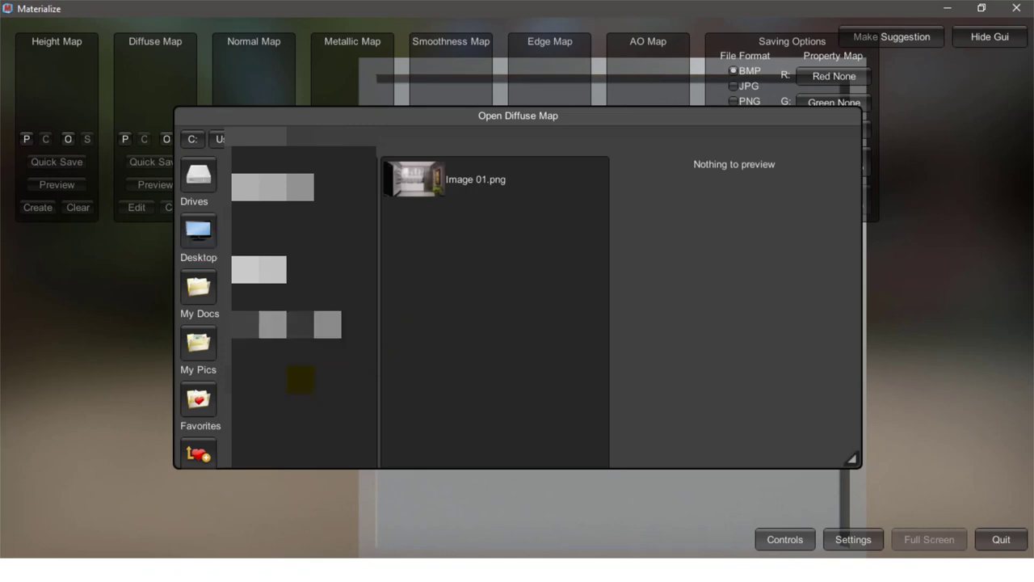
click(300, 324)
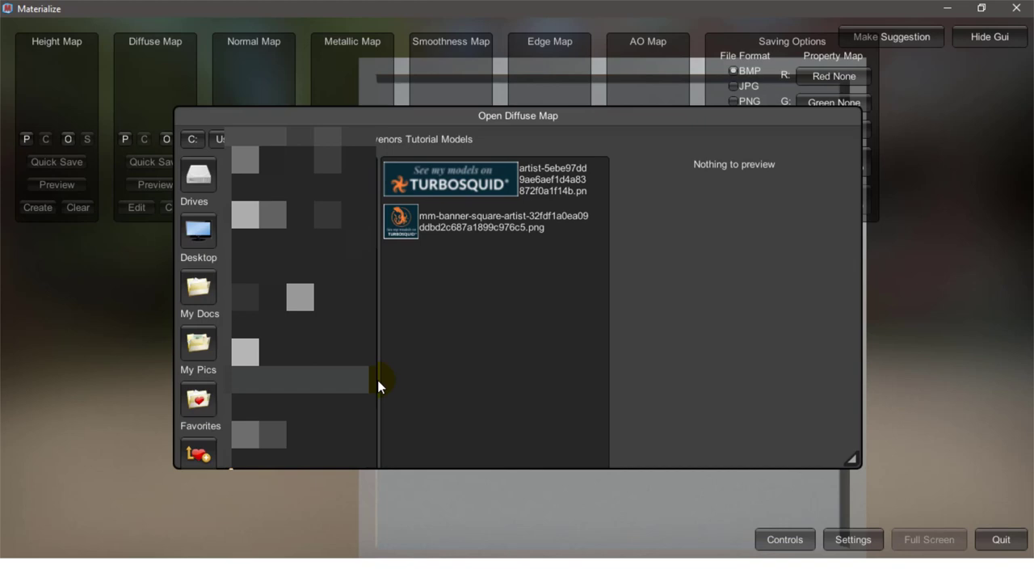
click(300, 407)
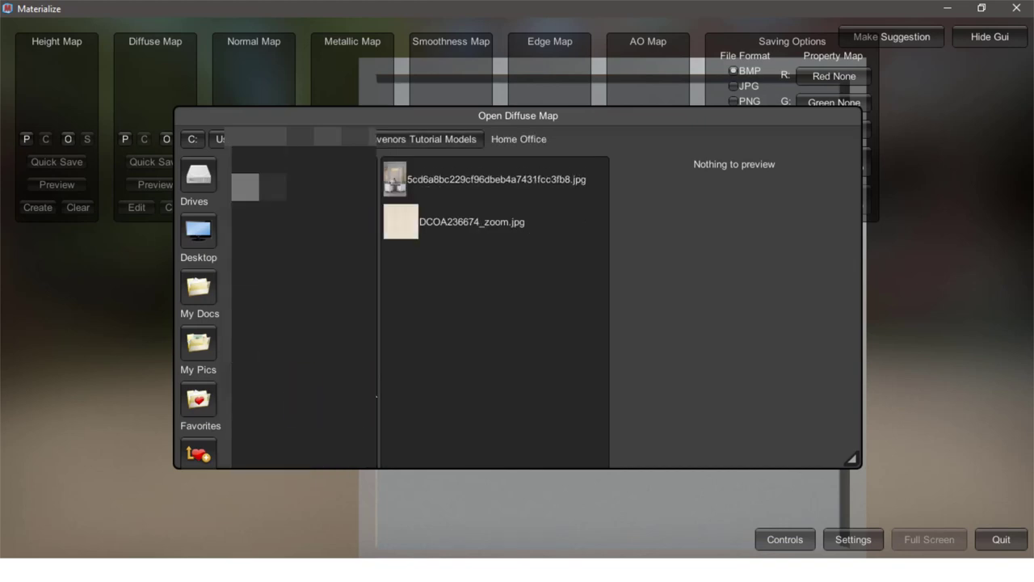
click(439, 225)
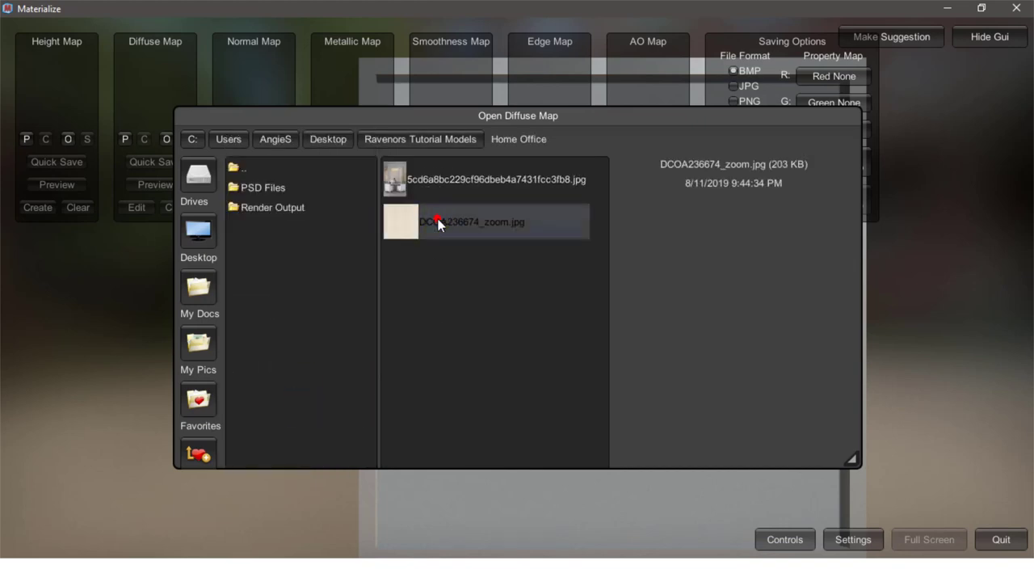
double_click(439, 225)
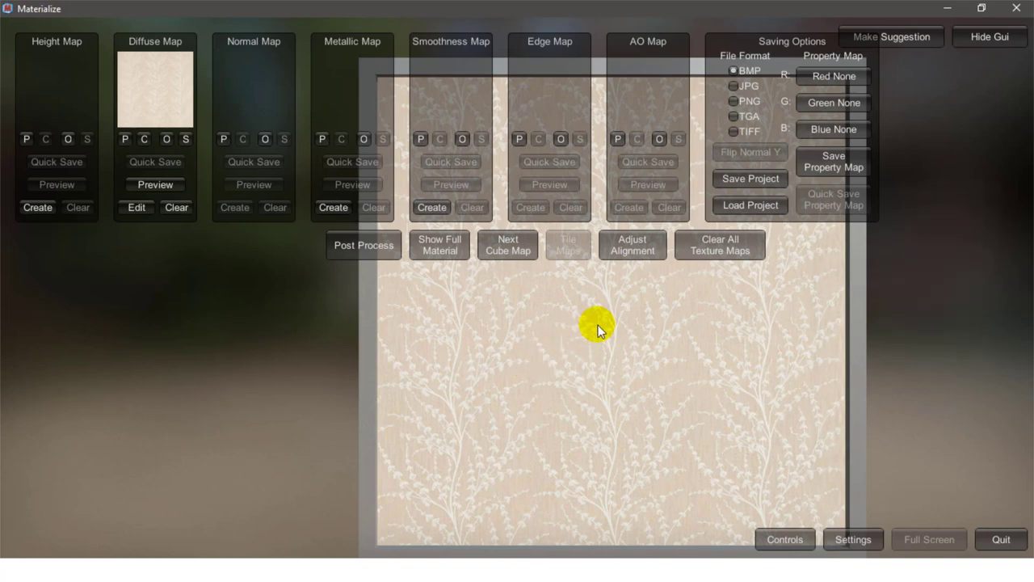
Step: Pan, zoom out and tilt the wallpaper preview plane into perspective
middle_drag(598, 325, 519, 352)
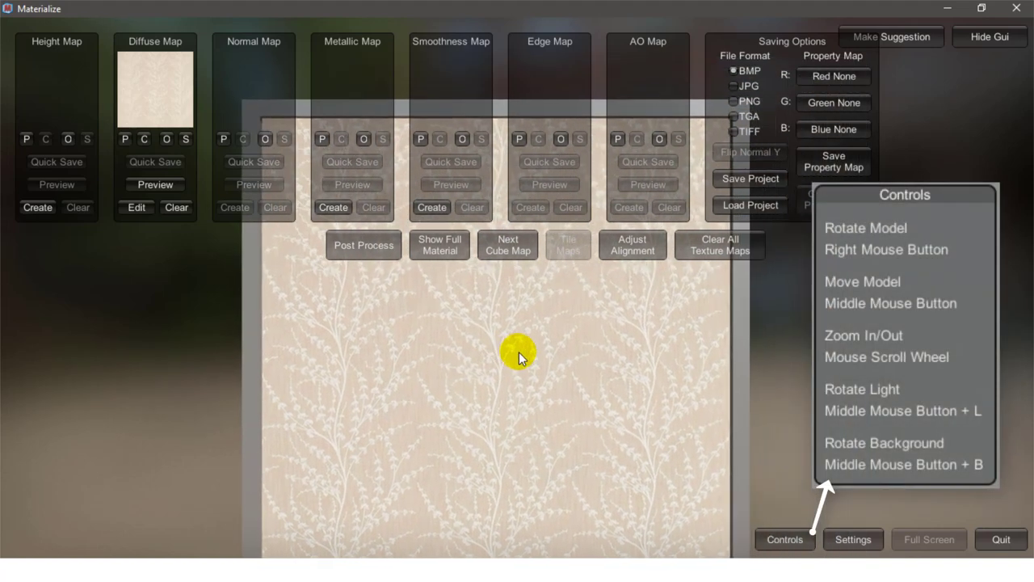
scroll(518, 351, down, 4)
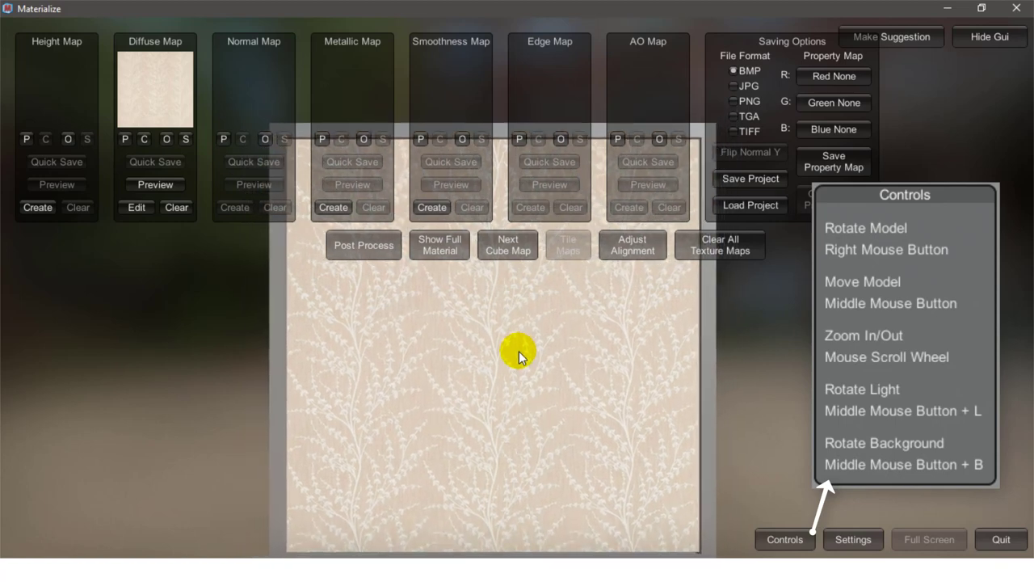
scroll(519, 350, down, 2)
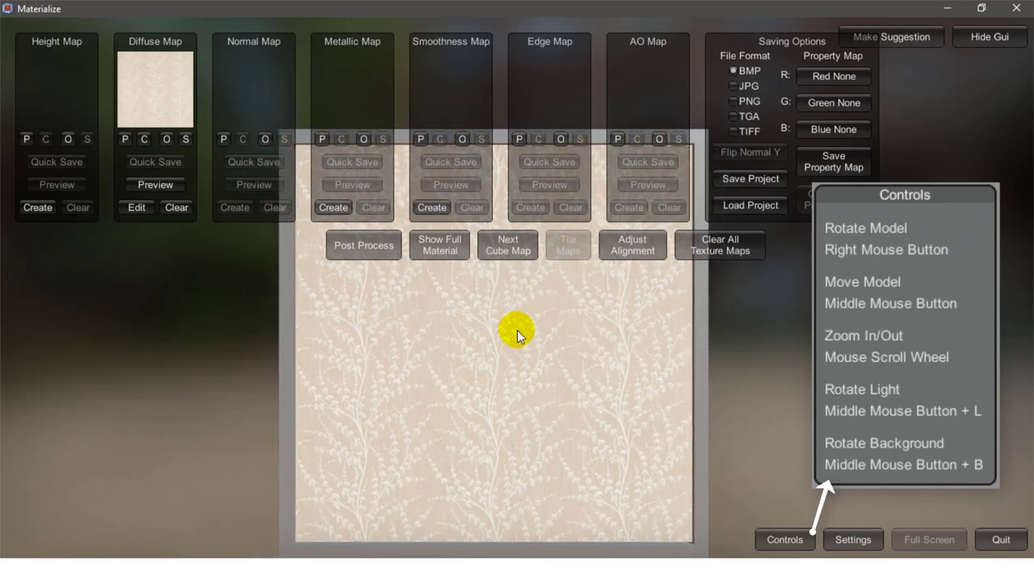
middle_drag(512, 328, 500, 341)
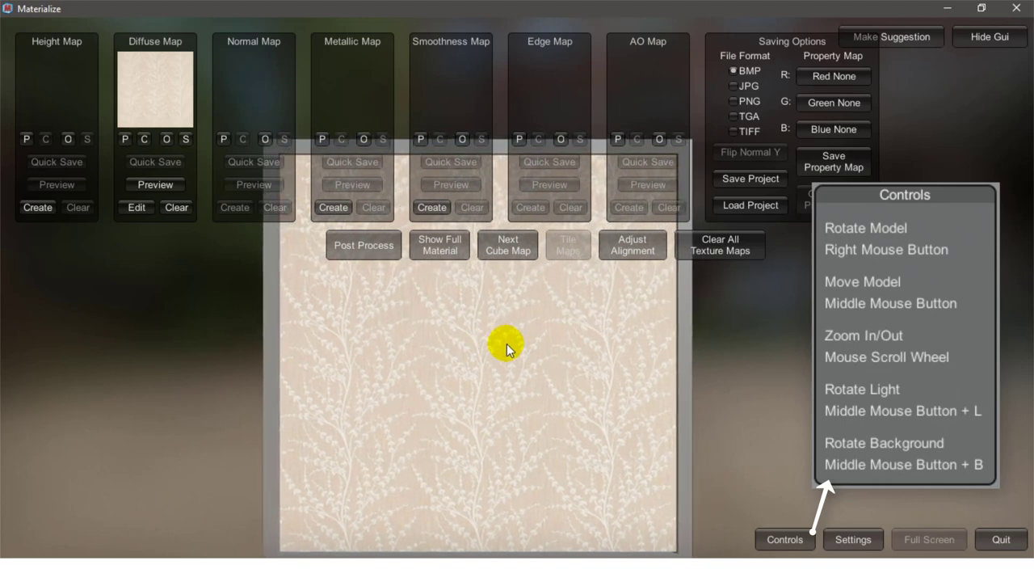
mouse_move(506, 343)
right_down()
mouse_move(427, 293)
mouse_move(501, 310)
right_up()
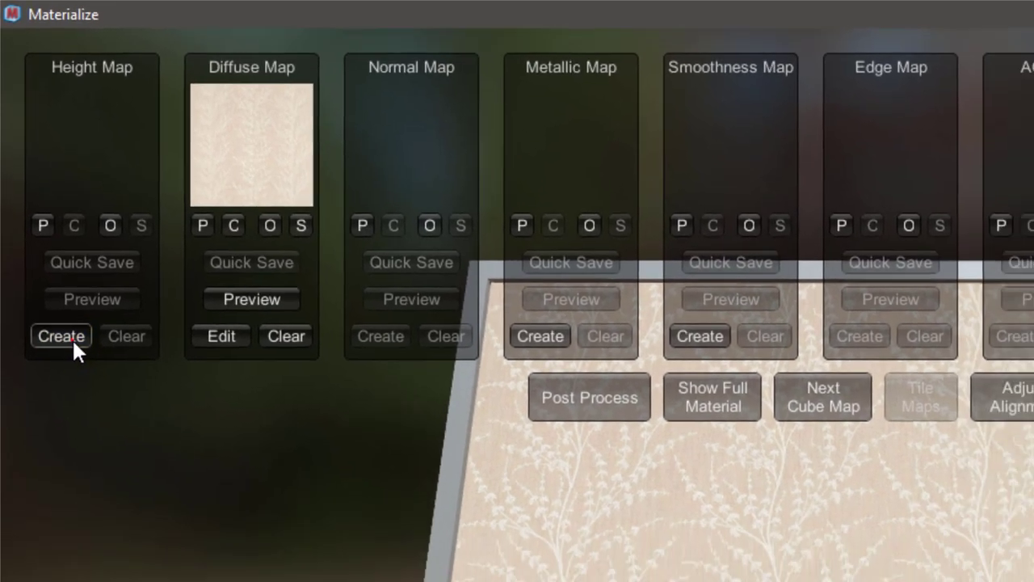
Step: Apply the Details frequency weight and Funky contrast presets in Height From Diffuse
click(80, 374)
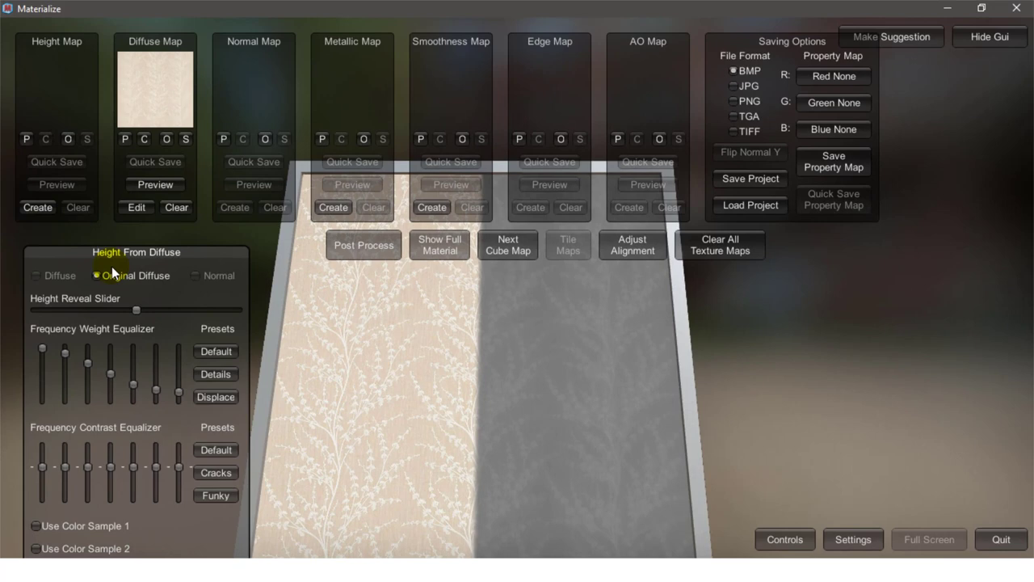
drag(137, 308, 109, 311)
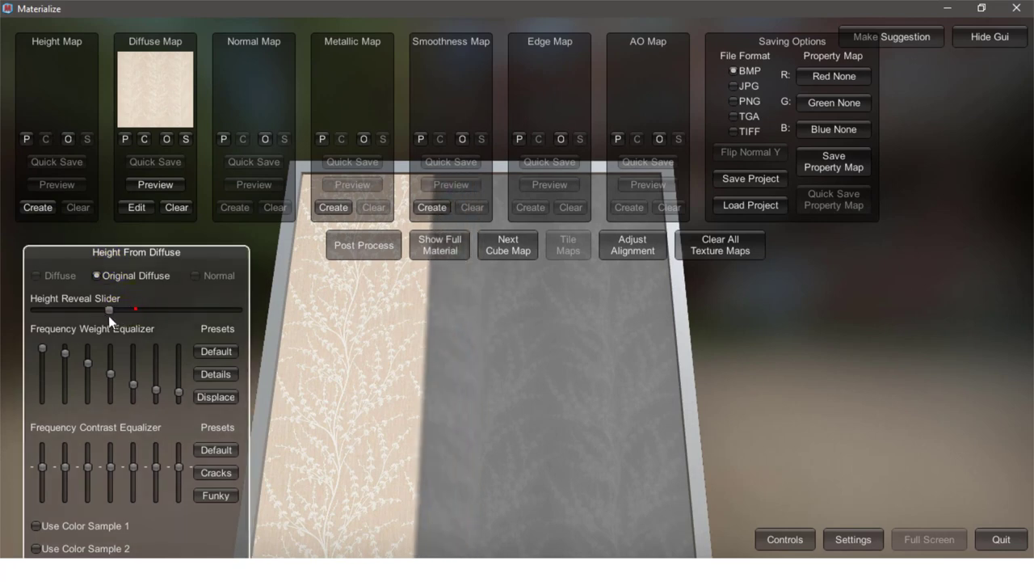
click(223, 370)
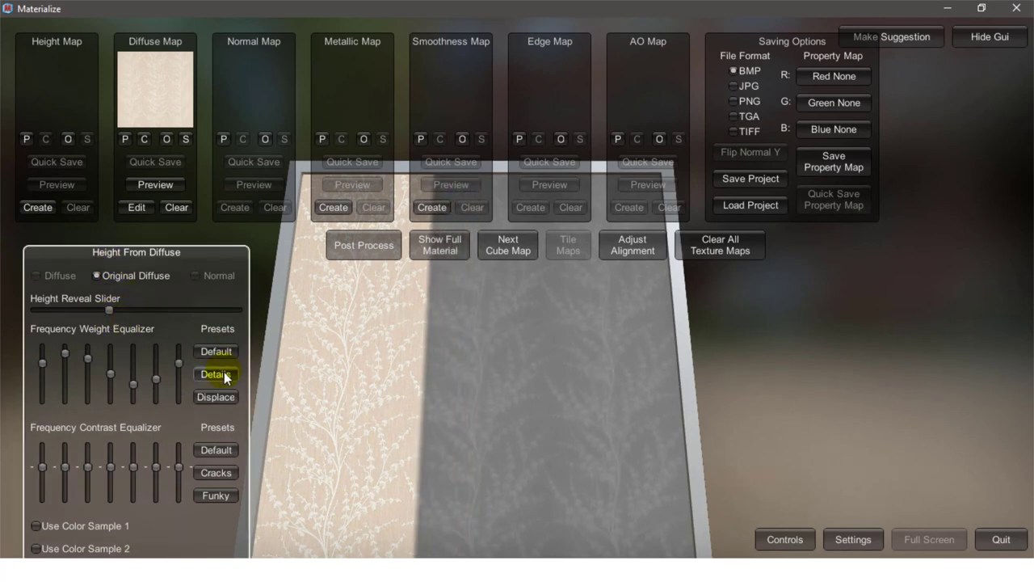
click(225, 495)
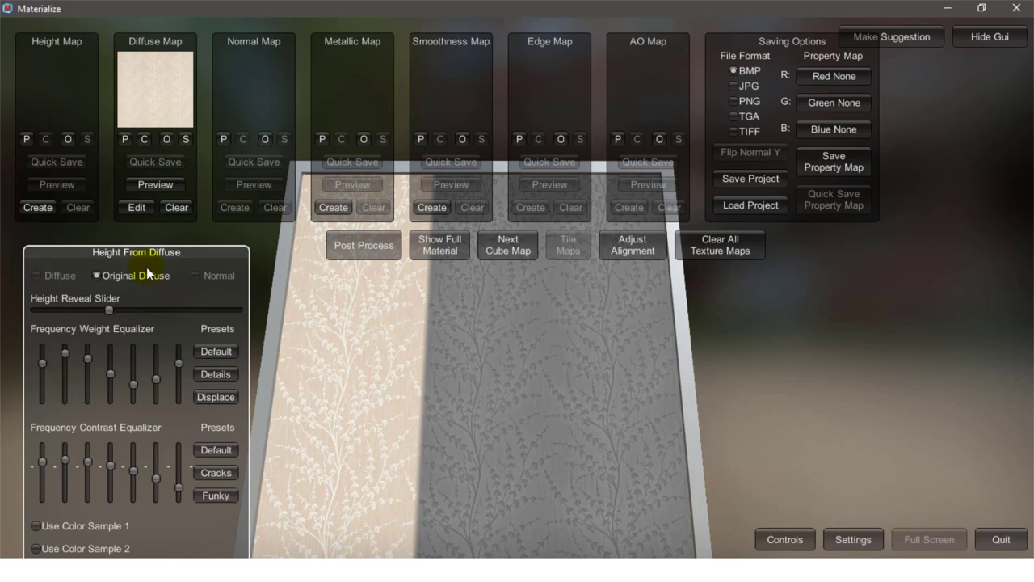
drag(144, 260, 163, 90)
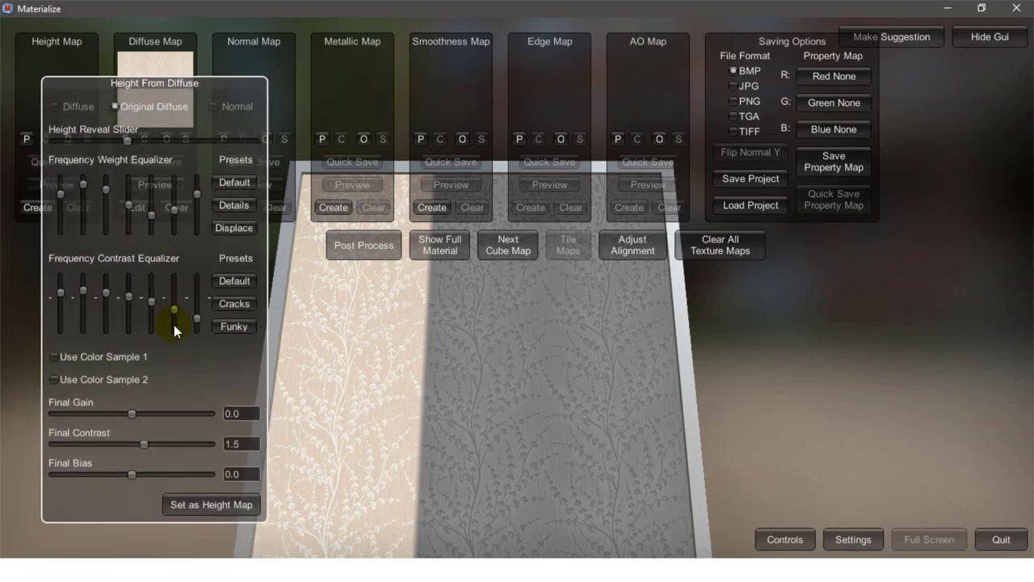
Step: Make final contrast negative, raise gain slightly, and set the result as the height map
mouse_move(152, 446)
mouse_down()
mouse_move(119, 446)
mouse_move(131, 473)
mouse_up()
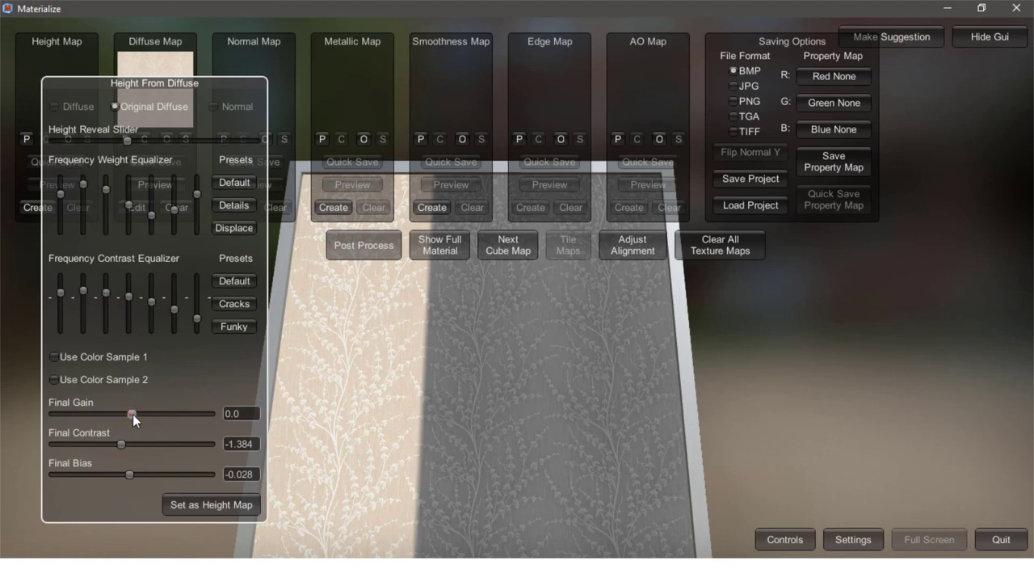
mouse_move(133, 413)
mouse_down()
mouse_move(146, 409)
mouse_move(131, 415)
mouse_up()
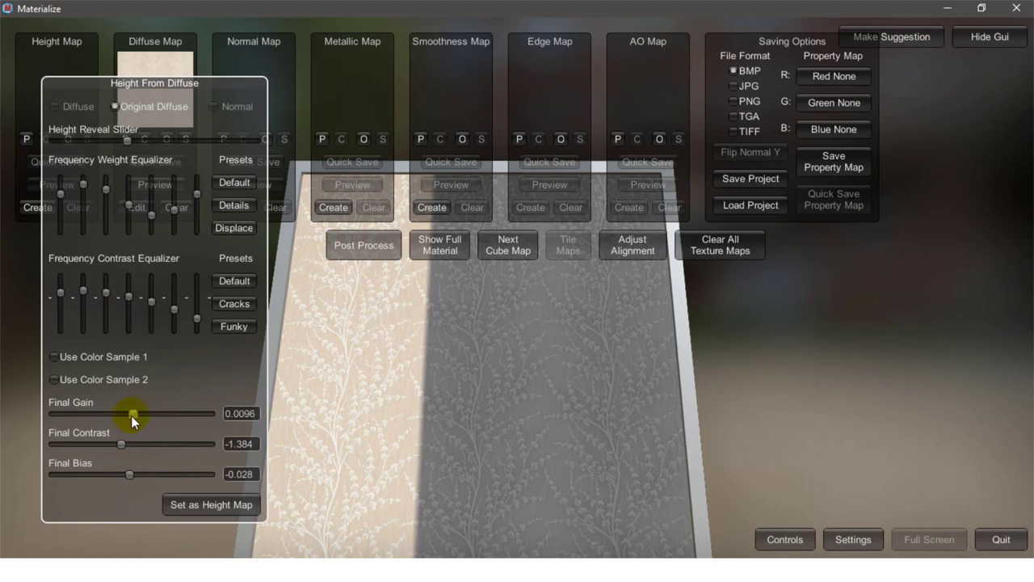
click(198, 502)
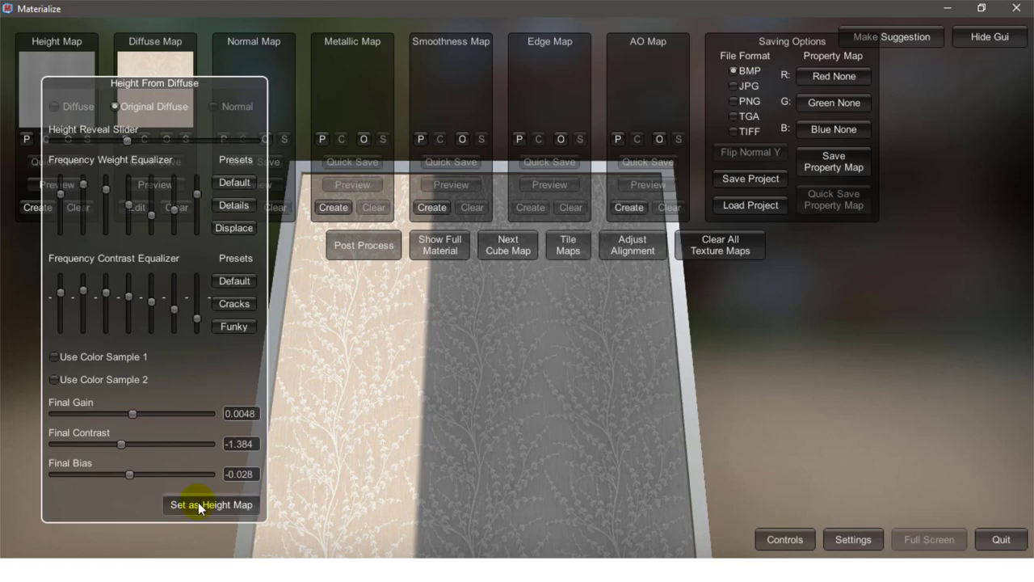
mouse_move(163, 84)
mouse_down()
mouse_move(685, 121)
mouse_move(919, 110)
mouse_up()
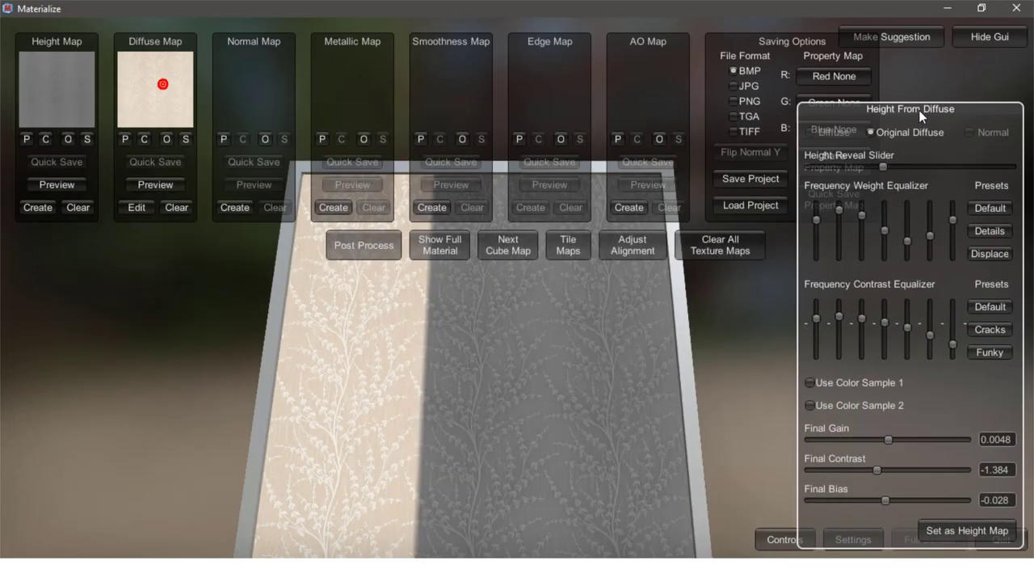
click(987, 529)
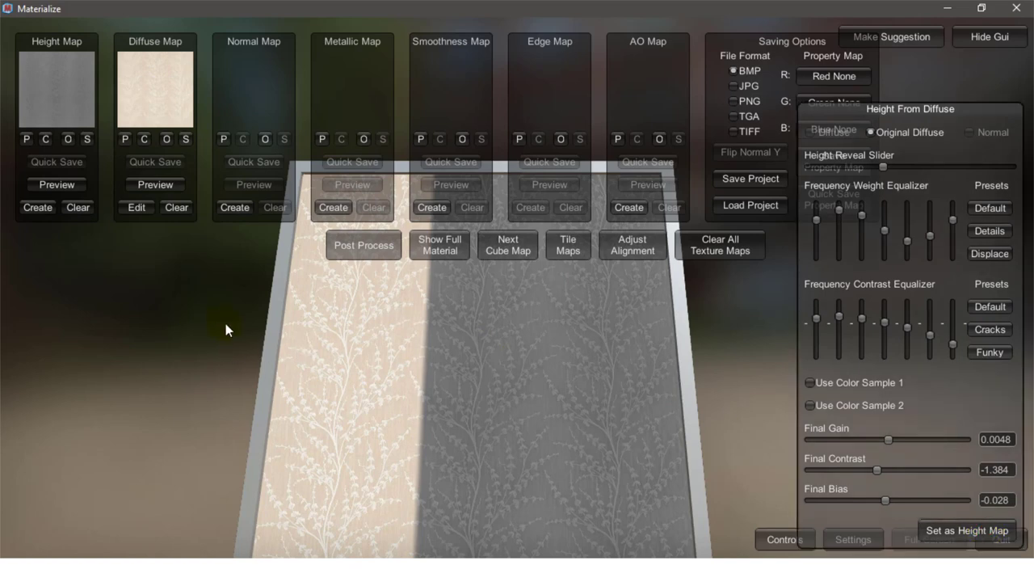
Step: Preview the full wallpaper material on the plane, a cube, then the plane again
click(452, 253)
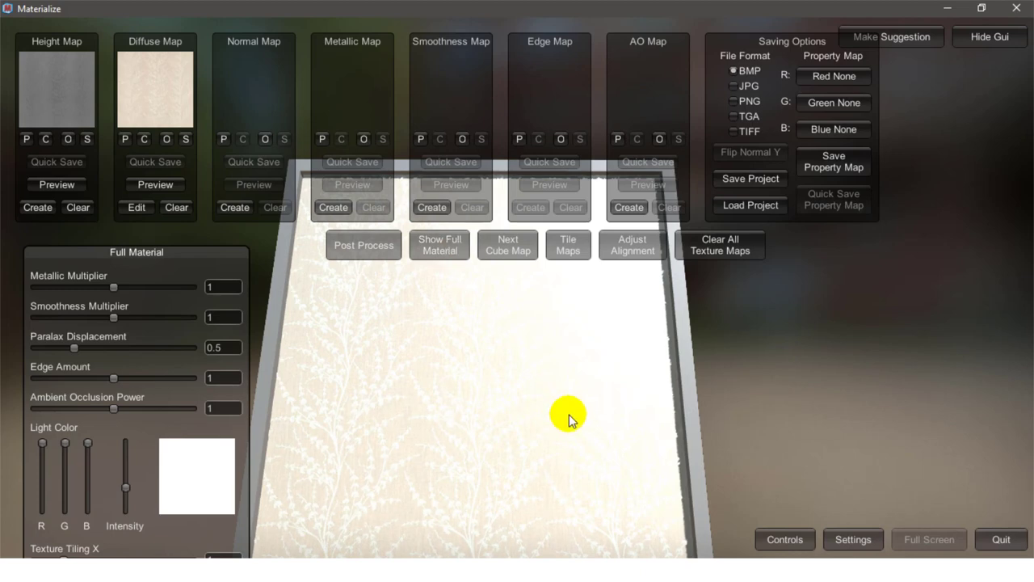
mouse_move(571, 413)
mouse_down()
mouse_move(598, 409)
mouse_move(529, 357)
mouse_move(572, 399)
mouse_move(616, 400)
mouse_move(576, 356)
mouse_move(578, 376)
mouse_move(609, 388)
mouse_move(622, 411)
mouse_up()
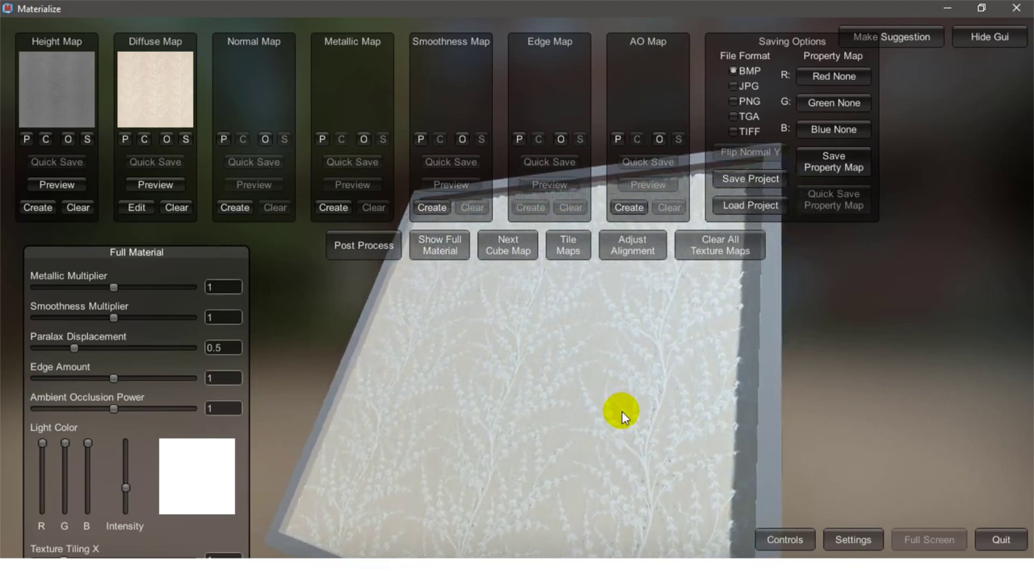
drag(154, 252, 176, 76)
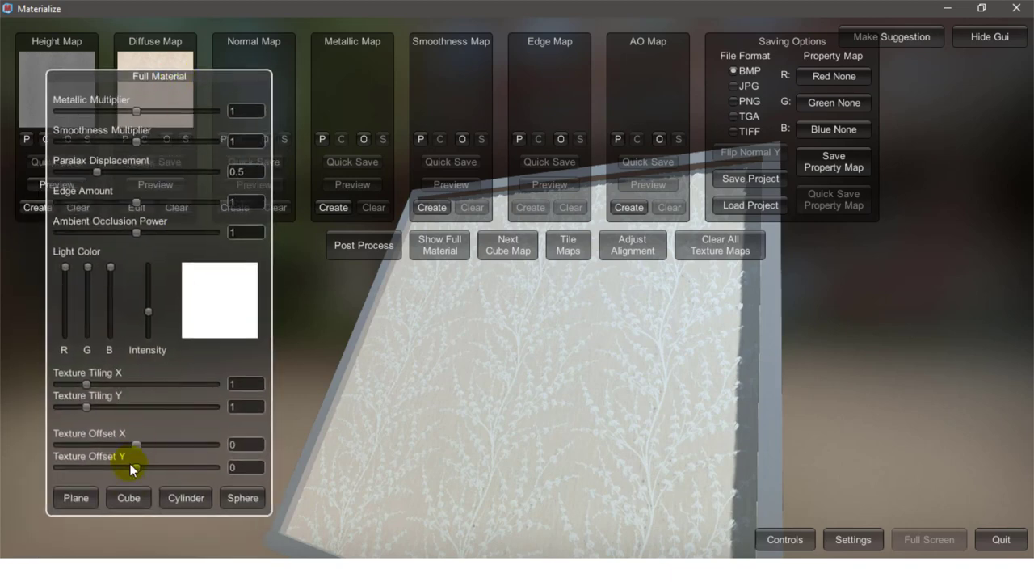
click(130, 496)
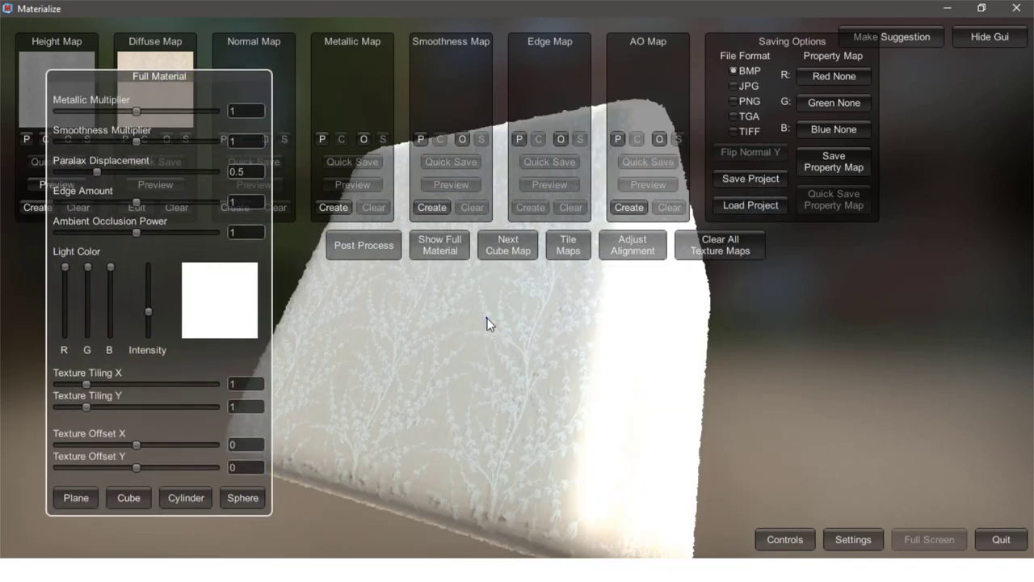
mouse_move(507, 352)
mouse_down()
mouse_move(514, 361)
mouse_move(515, 332)
mouse_move(515, 350)
mouse_move(481, 376)
mouse_up()
click(73, 498)
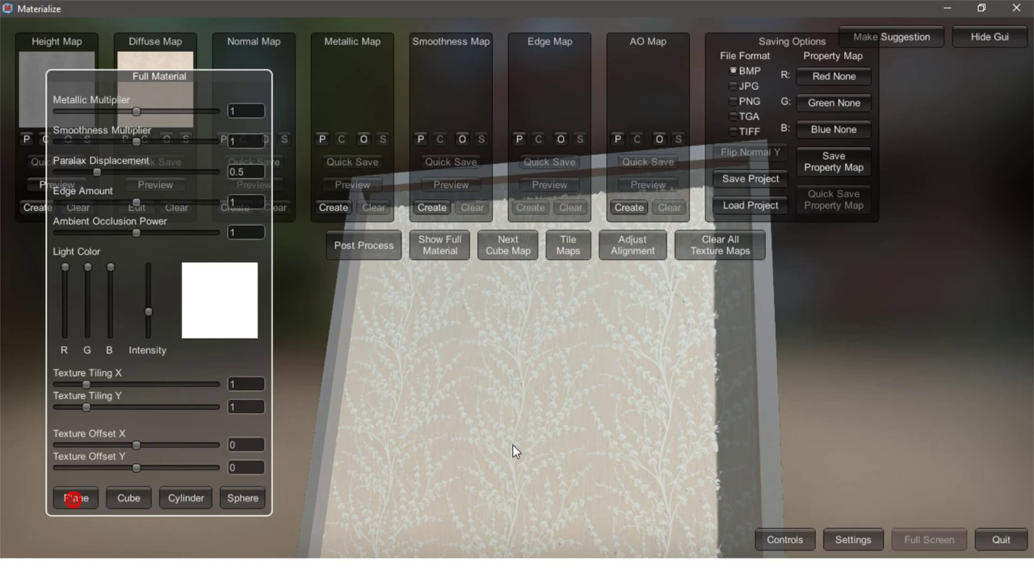
mouse_move(500, 433)
mouse_down()
mouse_move(488, 409)
mouse_move(395, 327)
mouse_up()
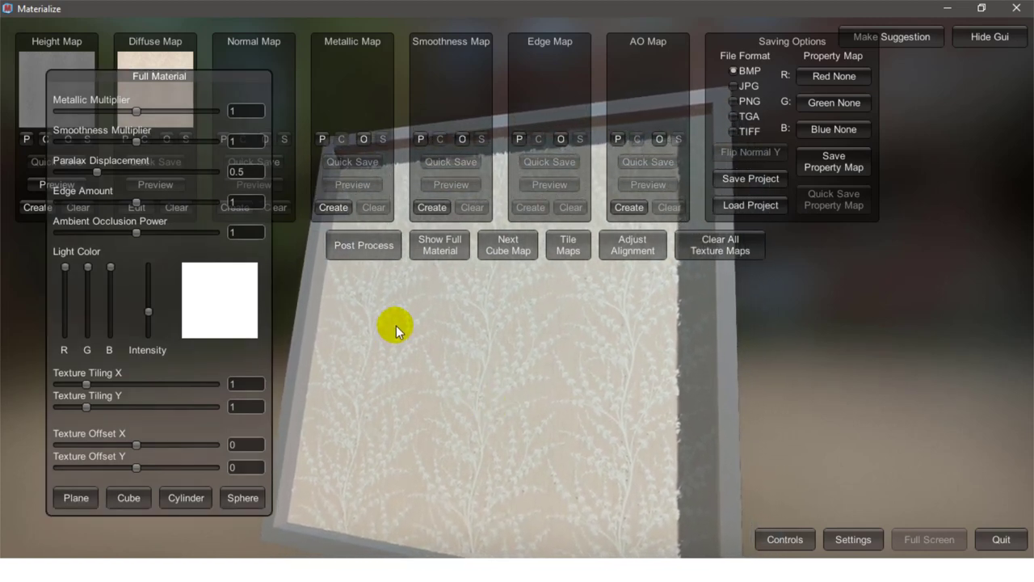
Step: Set the tiled texture size to 4096 × 4096, raise test tiling and shift the offset
click(554, 248)
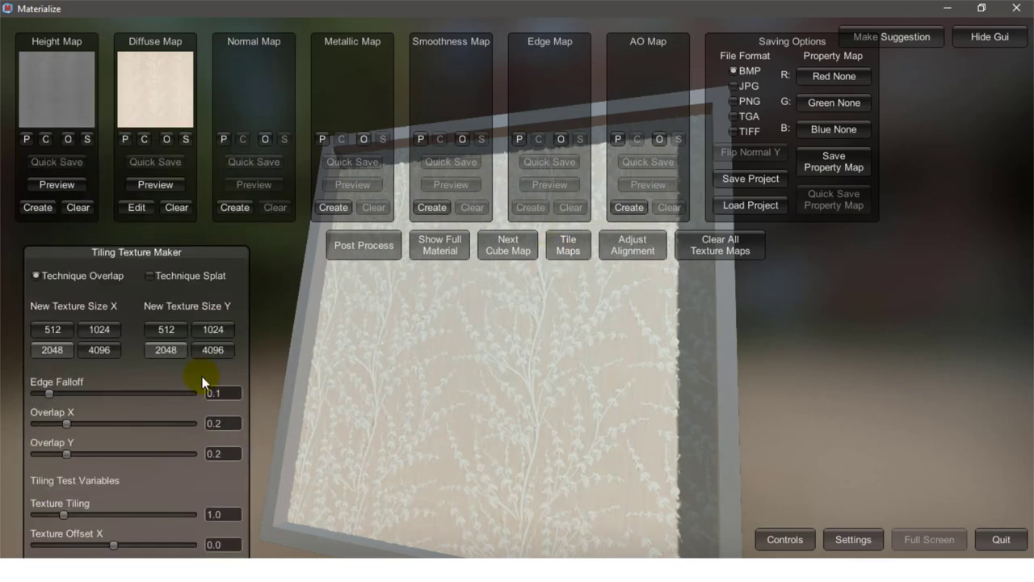
click(212, 350)
click(104, 351)
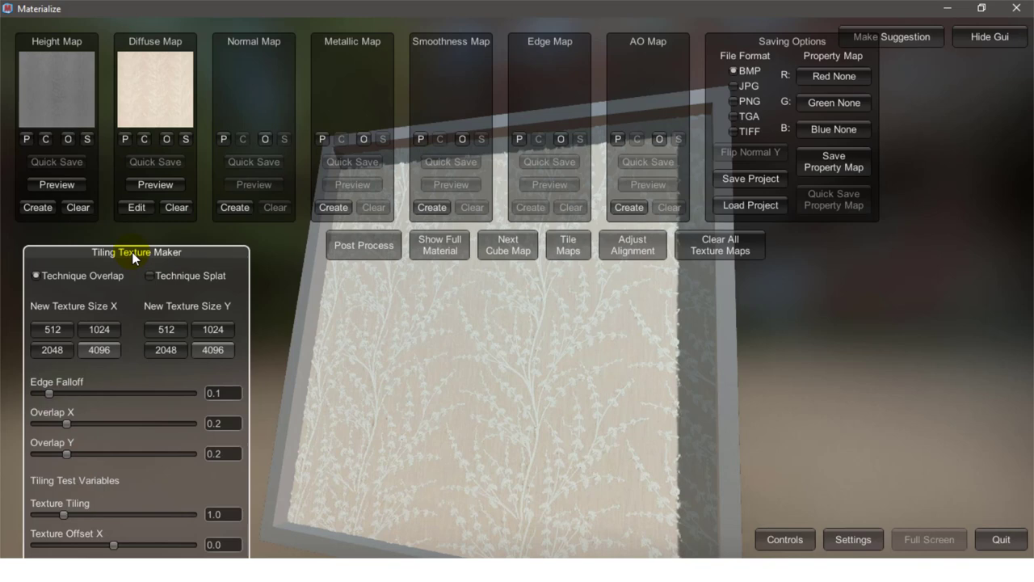
drag(132, 252, 129, 165)
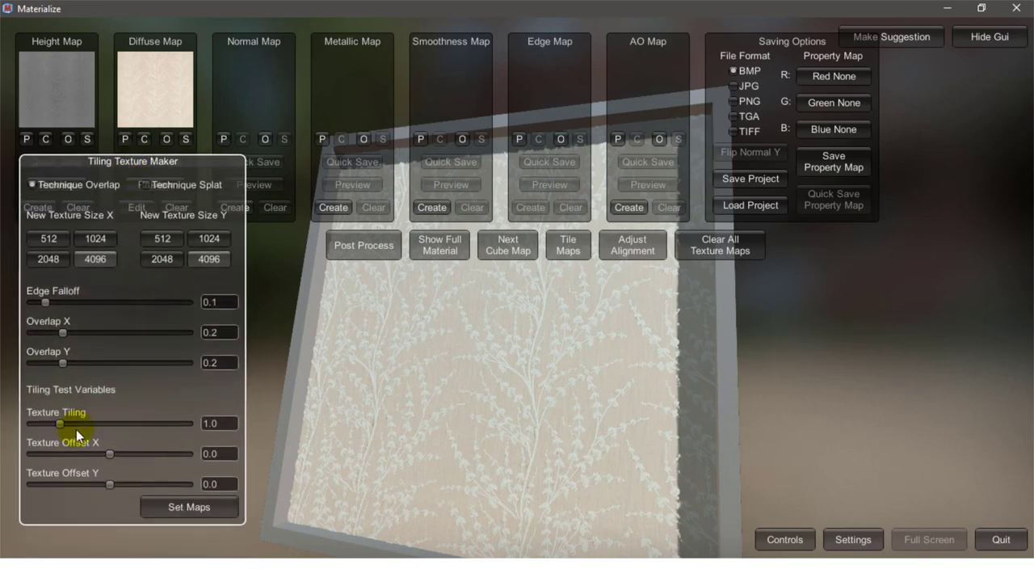
drag(61, 422, 120, 420)
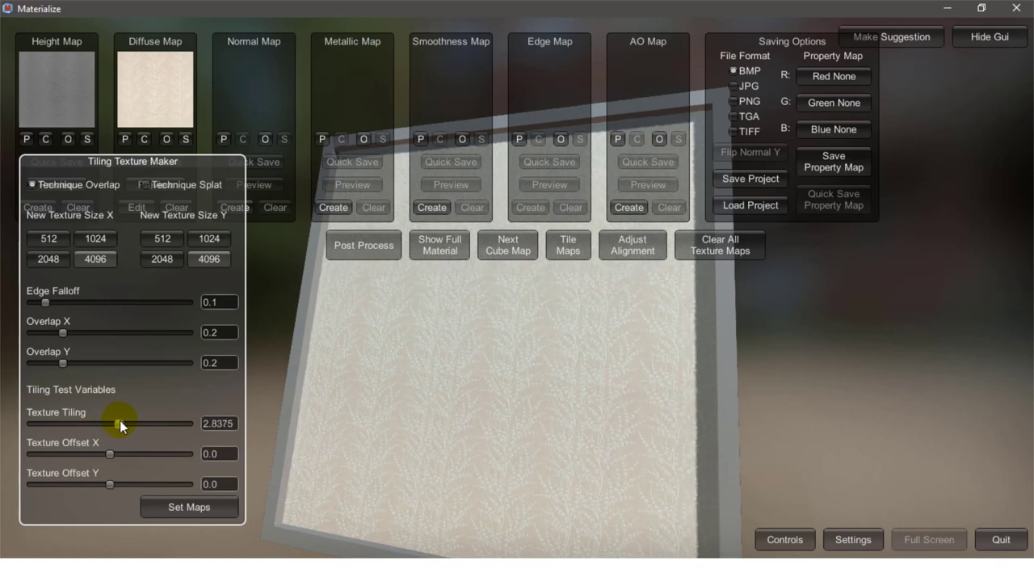
drag(111, 454, 101, 481)
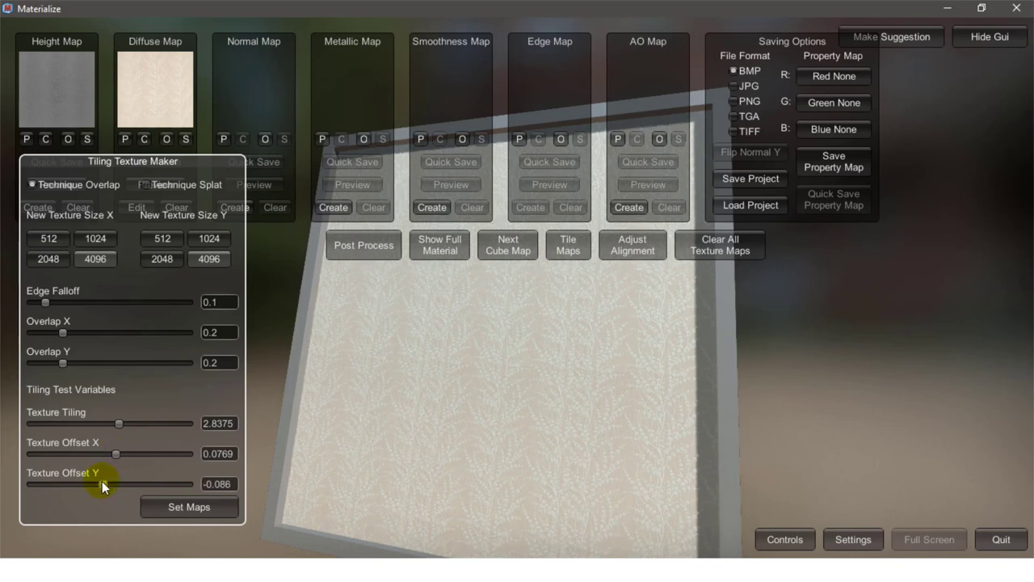
Step: Raise the tiling overlap to about 0.33 horizontally and 0.30 vertically
scroll(517, 386, up, 5)
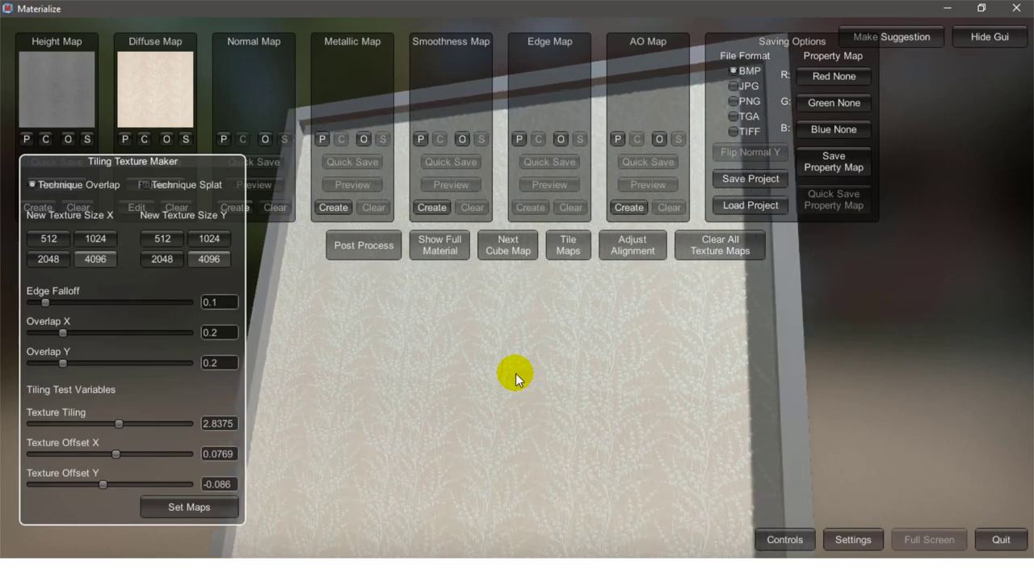
scroll(508, 420, up, 3)
scroll(502, 445, up, 2)
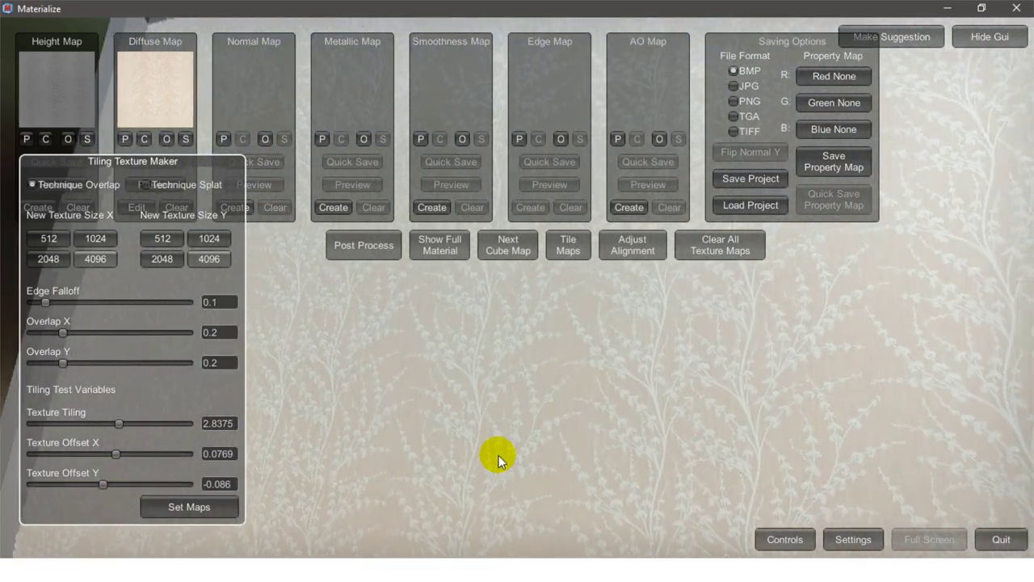
scroll(469, 473, up, 3)
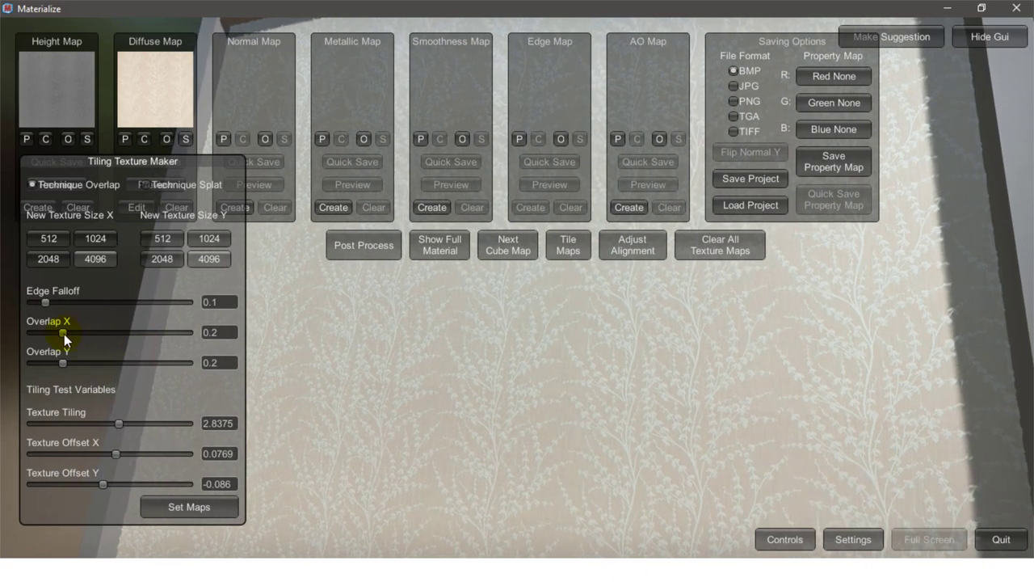
drag(64, 333, 69, 332)
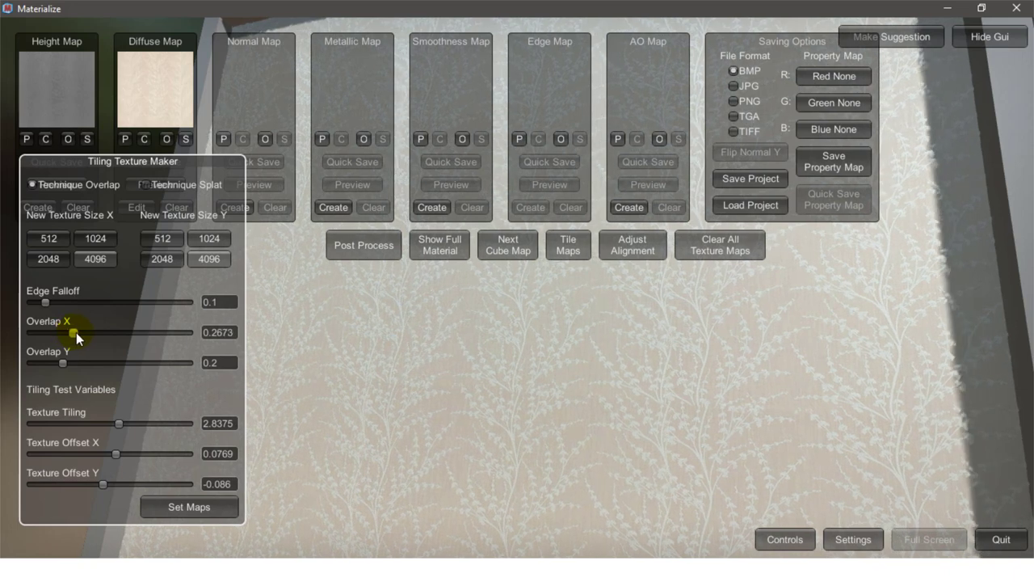
drag(70, 332, 85, 333)
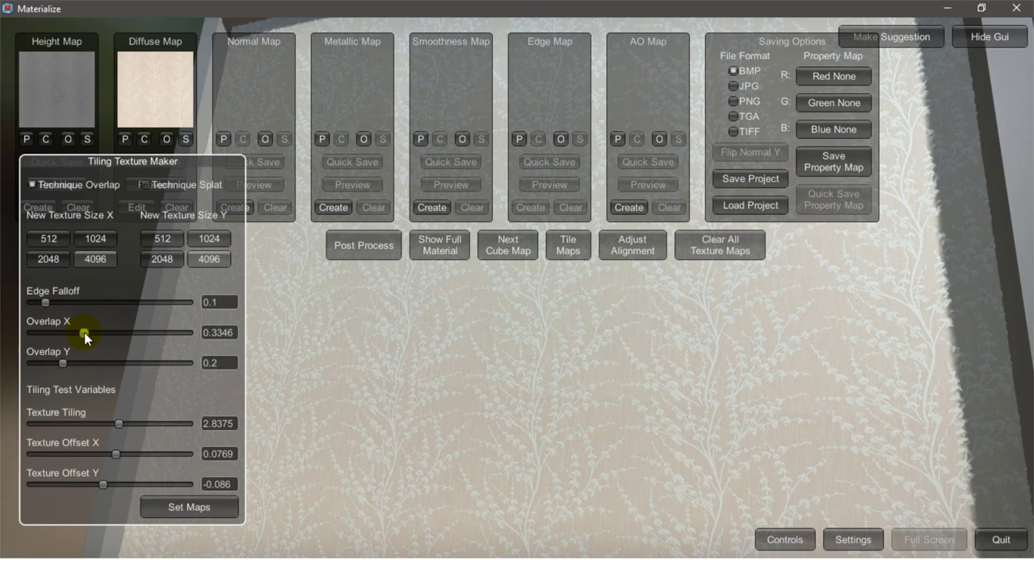
drag(84, 332, 68, 366)
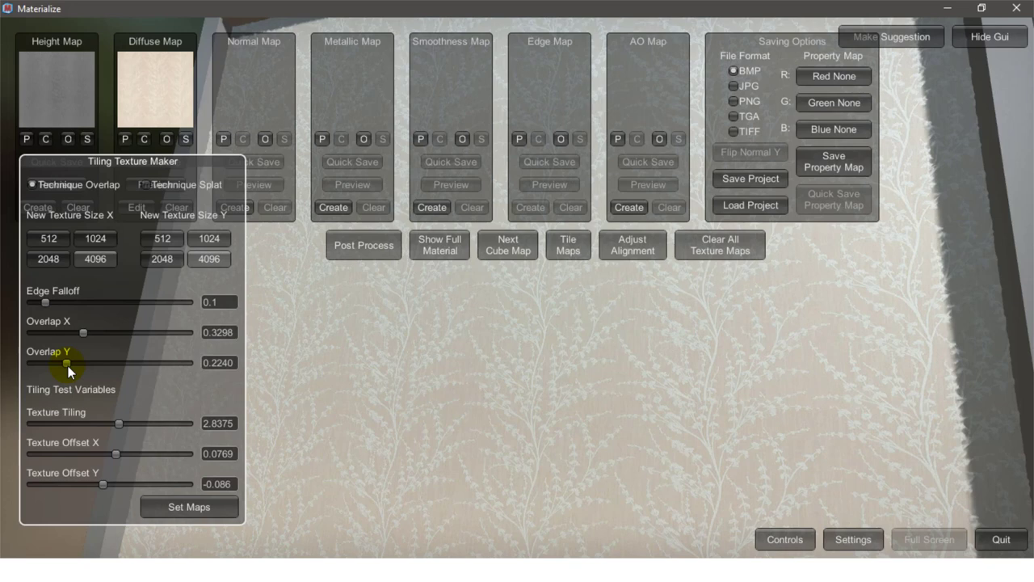
drag(68, 366, 67, 368)
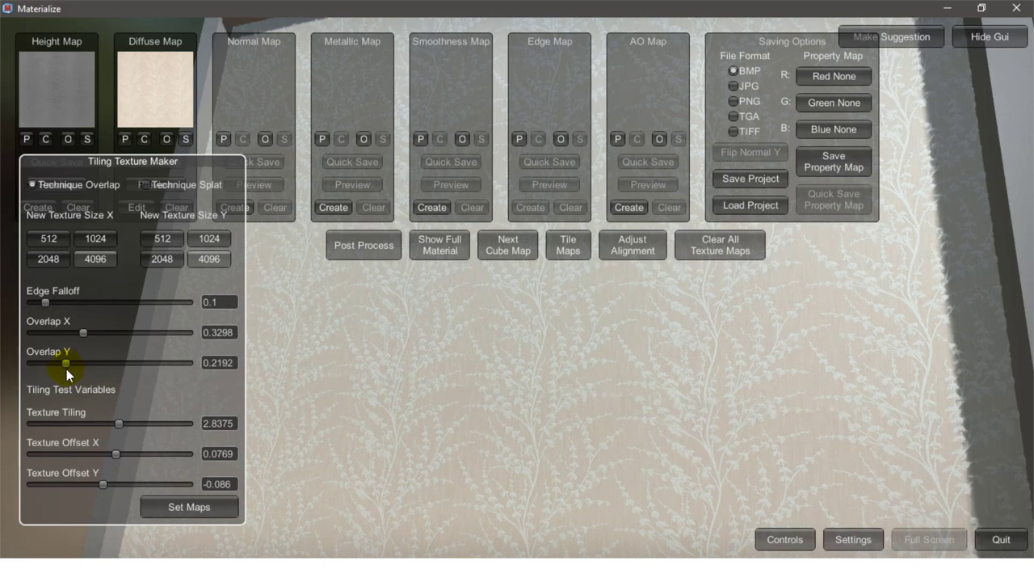
drag(67, 368, 79, 368)
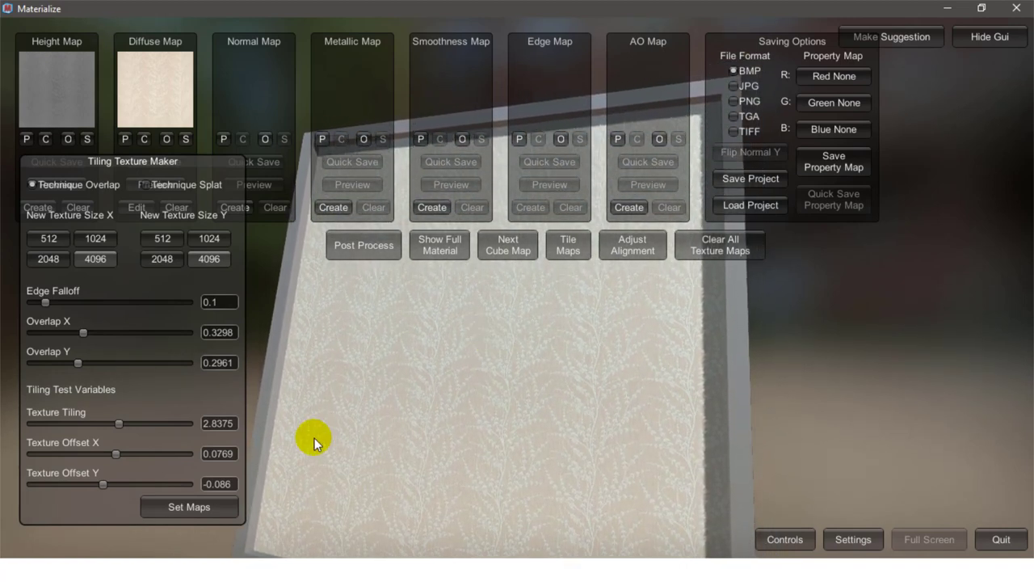
Step: Set the tiled maps, then save the project in Home Office under the name Tiled Maps
click(176, 506)
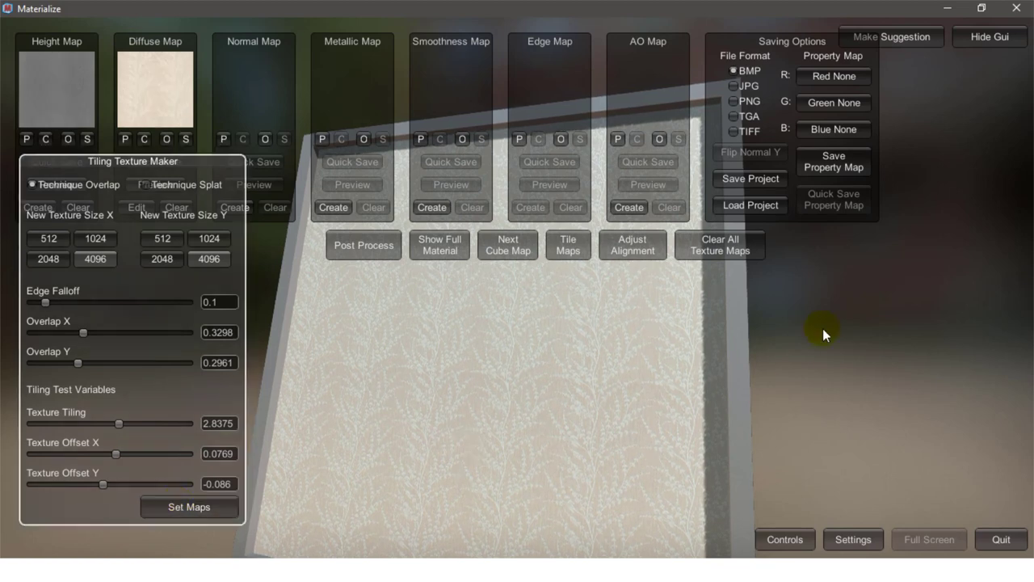
click(747, 185)
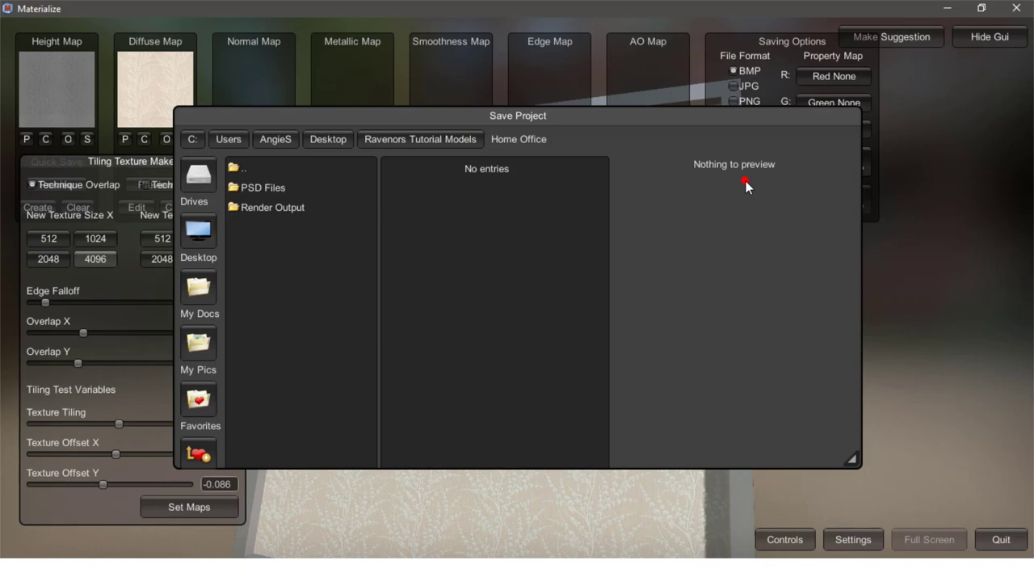
click(381, 240)
mouse_move(508, 118)
mouse_down()
mouse_move(588, 104)
mouse_move(598, 86)
mouse_up()
drag(942, 429, 957, 527)
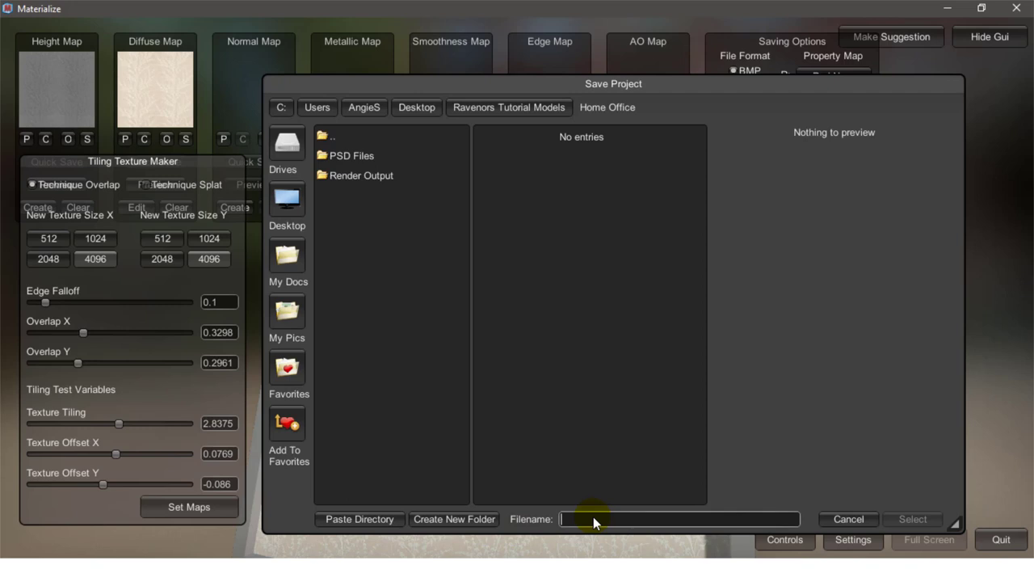
text(Ti)
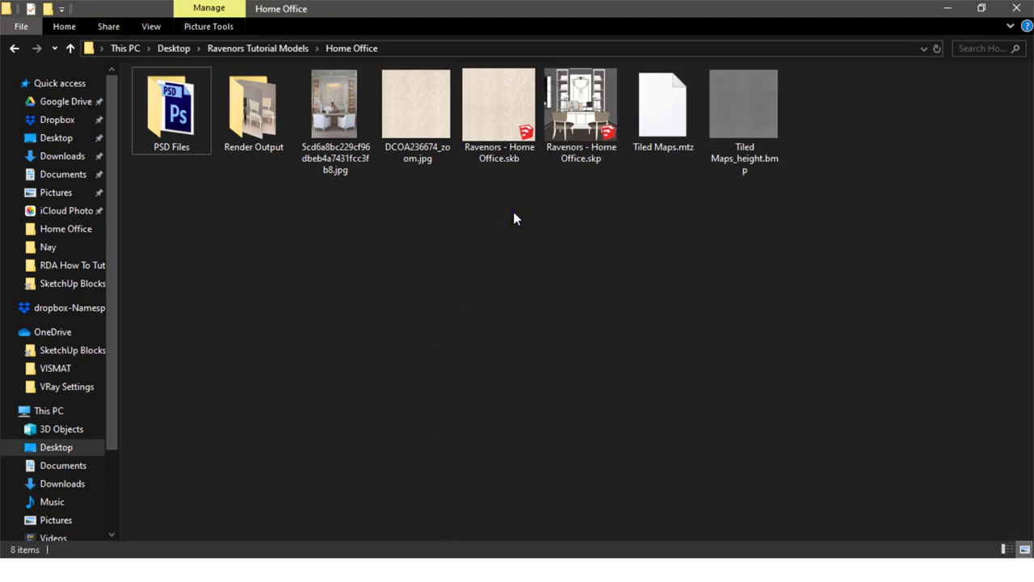
Step: Refresh the Home Office folder and inspect the exported height map image
right_click(513, 211)
click(559, 297)
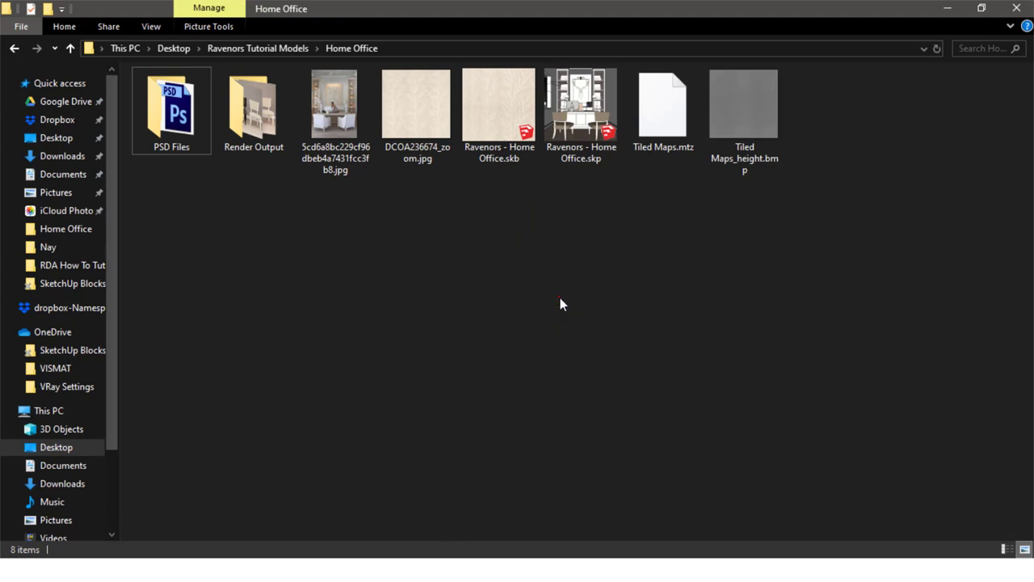
click(762, 118)
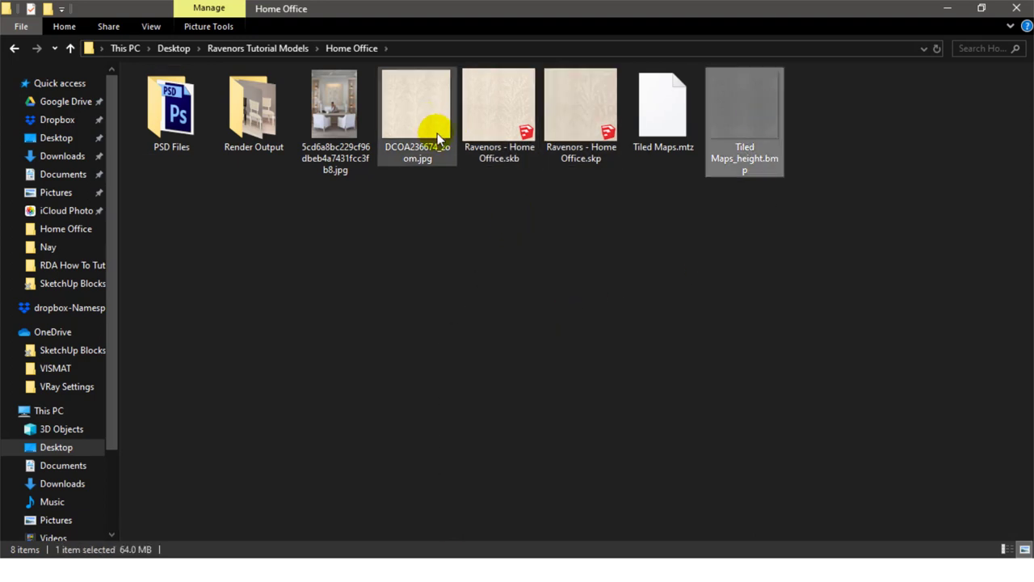
double_click(745, 126)
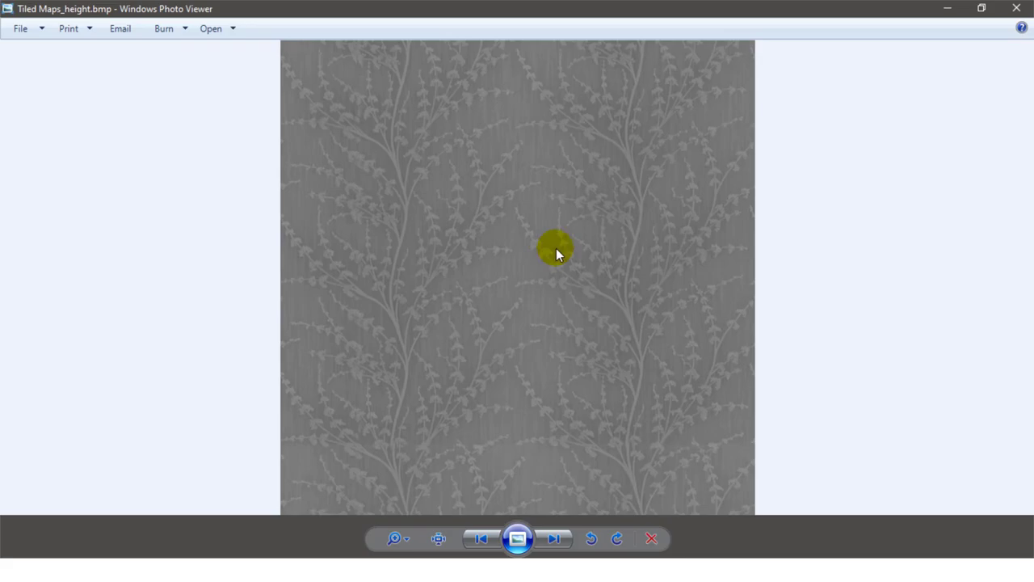
click(1018, 8)
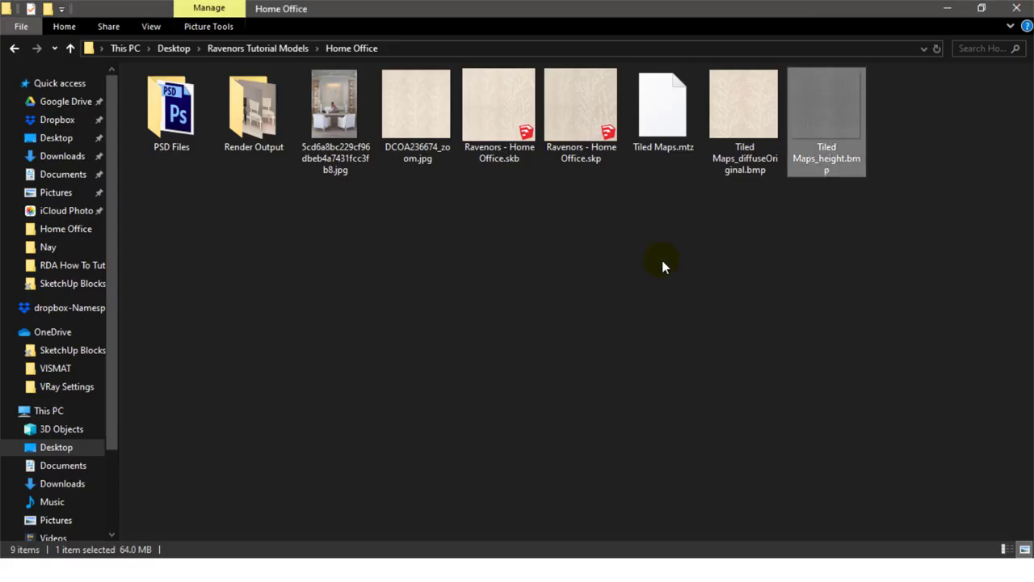
Step: Preview the exported tiled diffuse map image and close the viewer
double_click(731, 123)
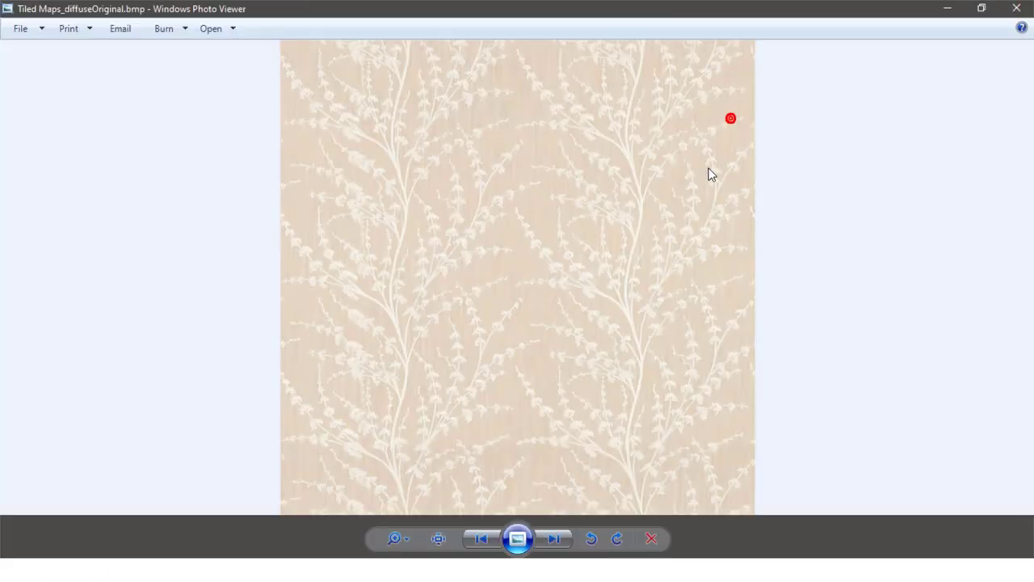
scroll(566, 261, up, 2)
scroll(565, 261, down, 1)
scroll(565, 261, down, 1)
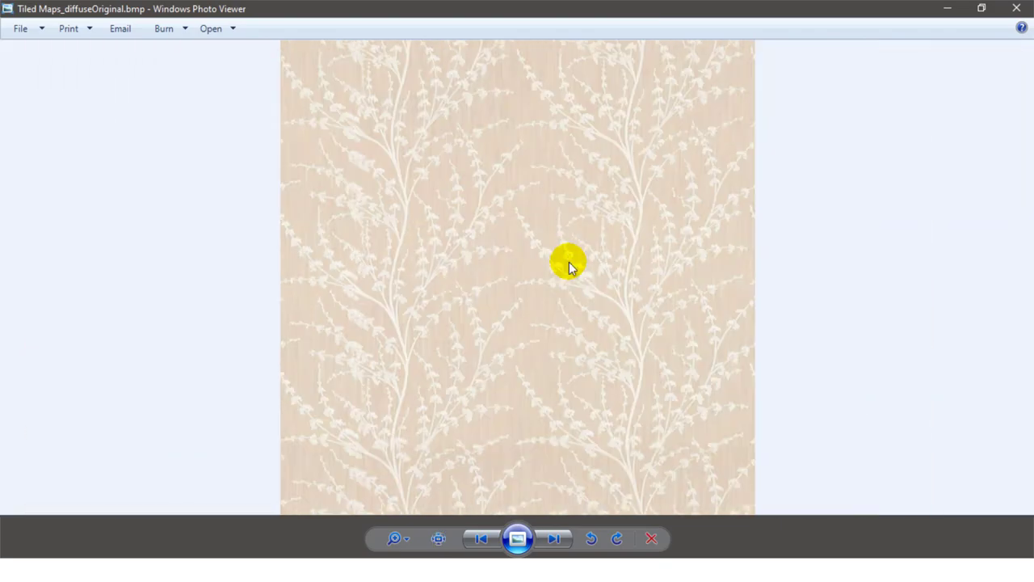
click(1017, 8)
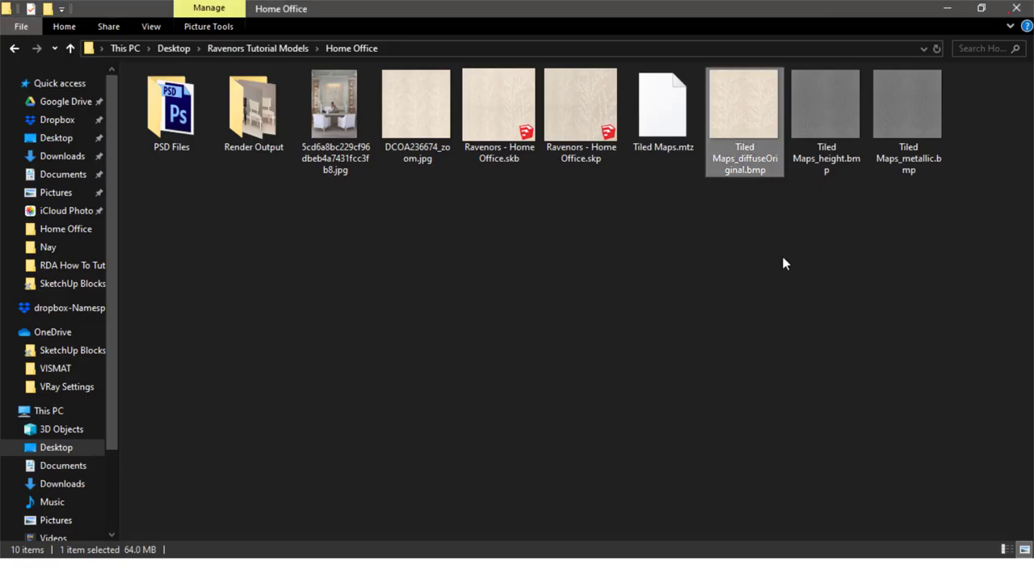
click(770, 261)
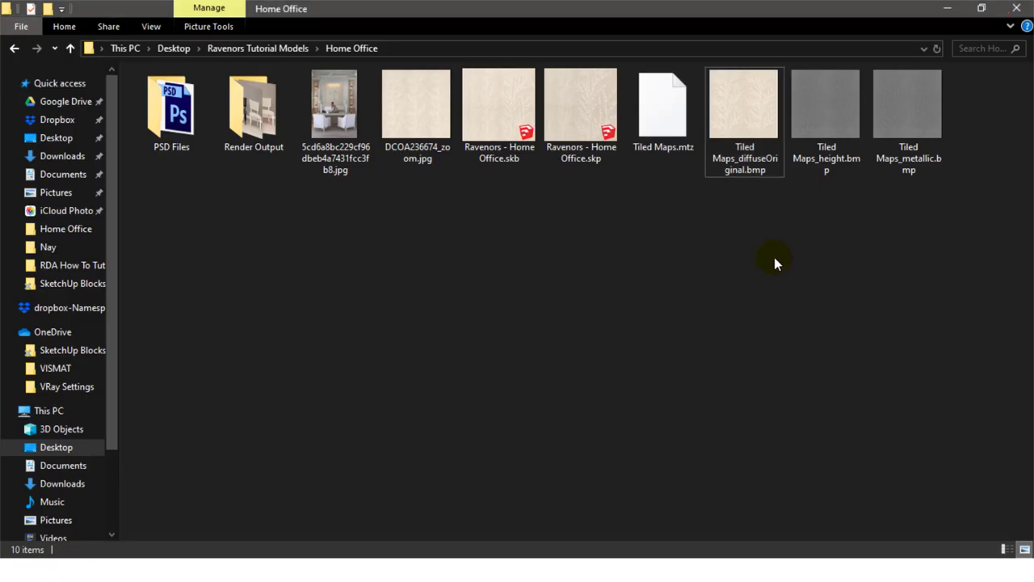
Step: Quit Materialize and refresh the Home Office folder to list the exported maps
right_click(774, 257)
click(765, 315)
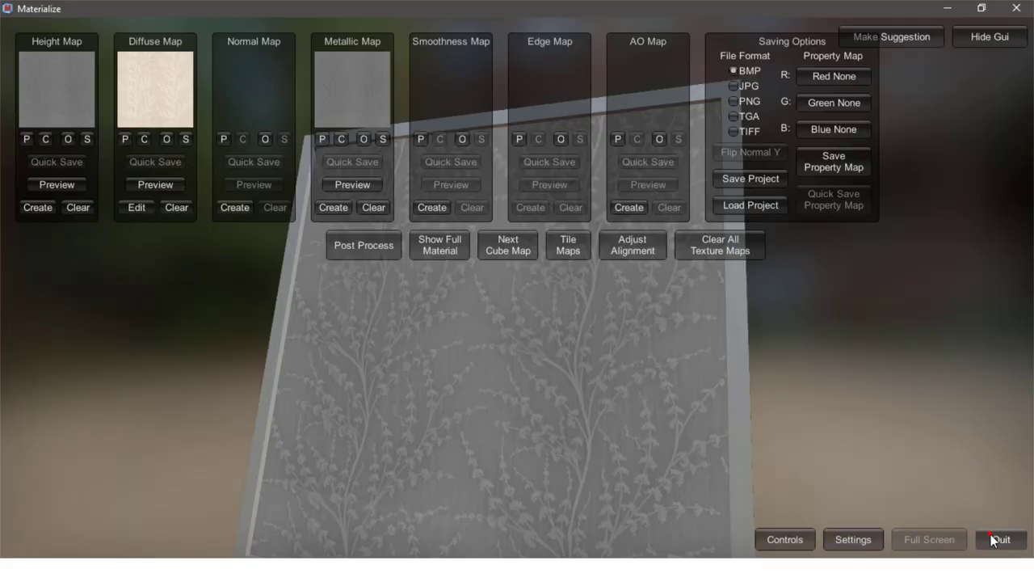
click(994, 539)
right_click(722, 259)
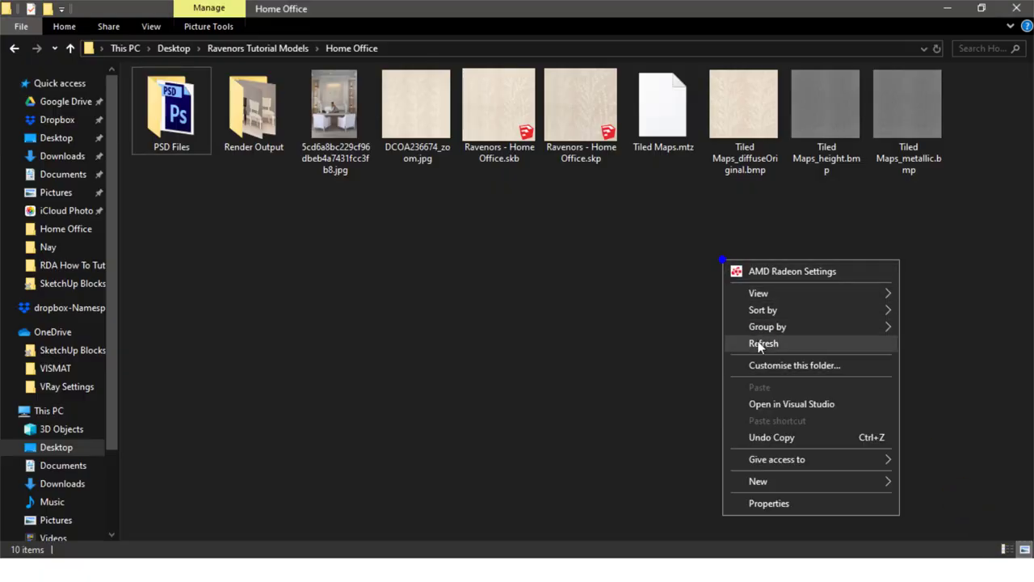
click(759, 344)
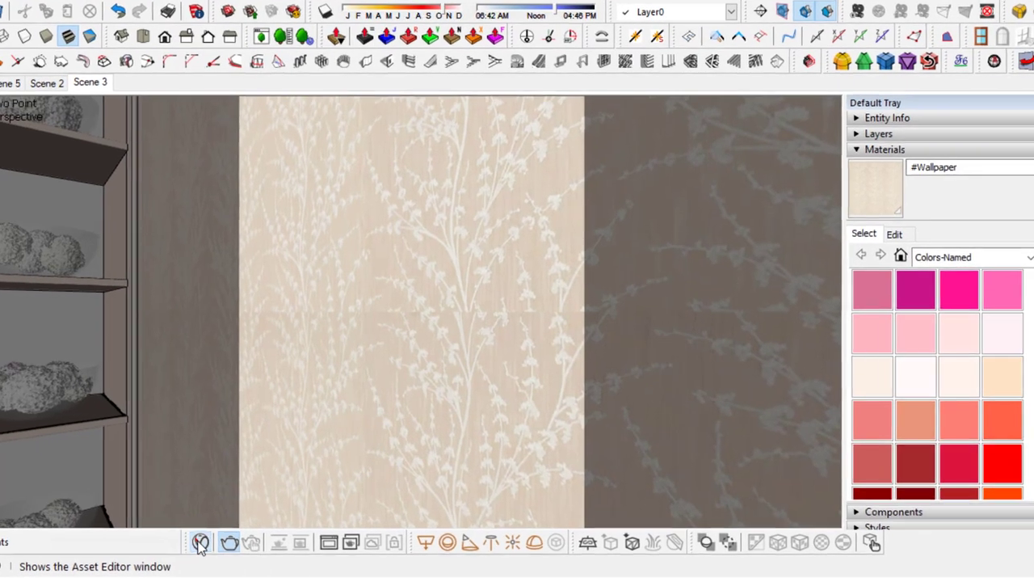
Step: Load Tiled Maps_diffuseOriginal.bmp as the #Wallpaper material's diffuse texture
click(269, 526)
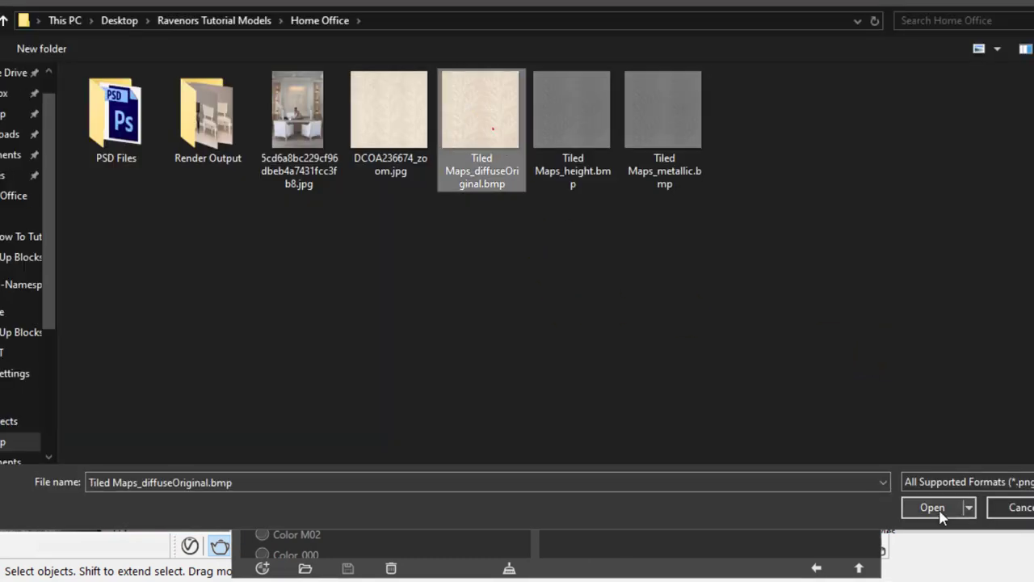
click(932, 508)
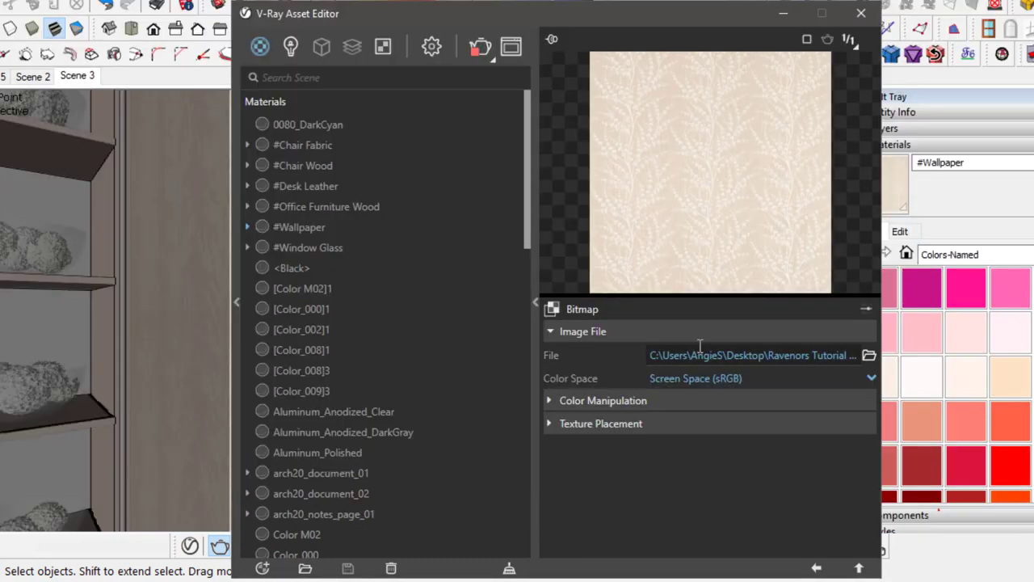
click(818, 571)
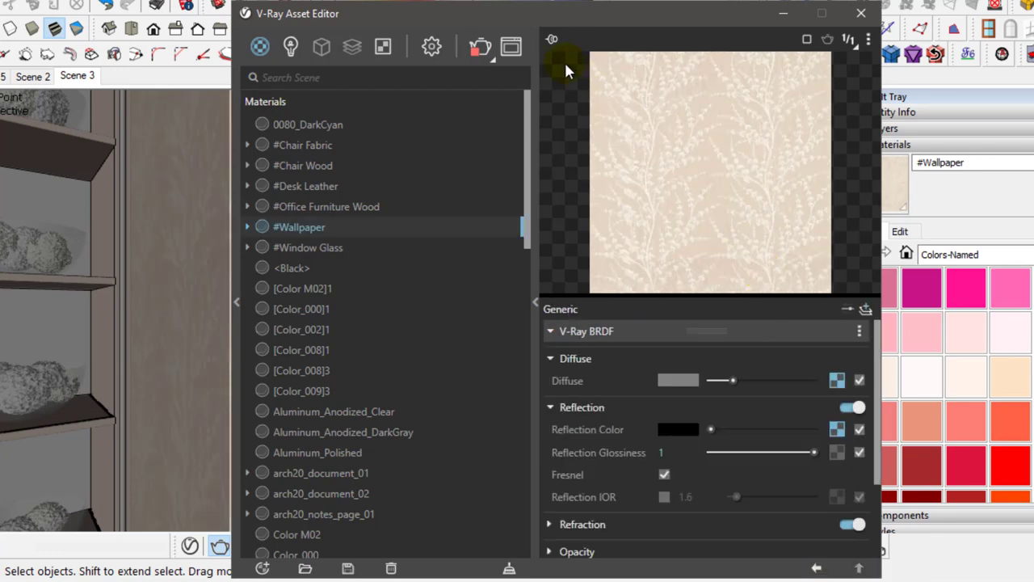
click(549, 42)
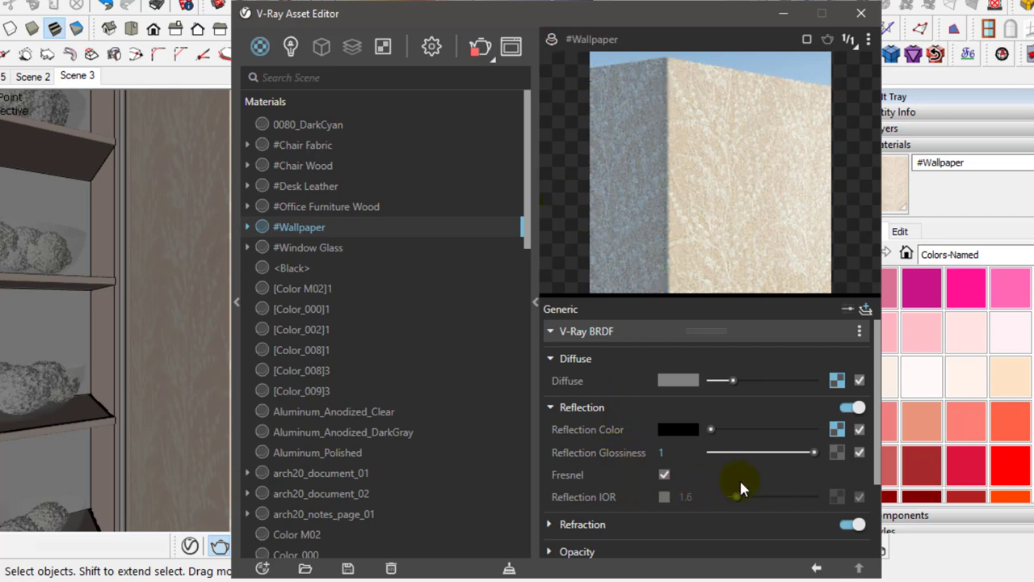
Step: Load Tiled Maps_height.bmp as the bump map under Bump/Normal Mapping
scroll(792, 412, down, 3)
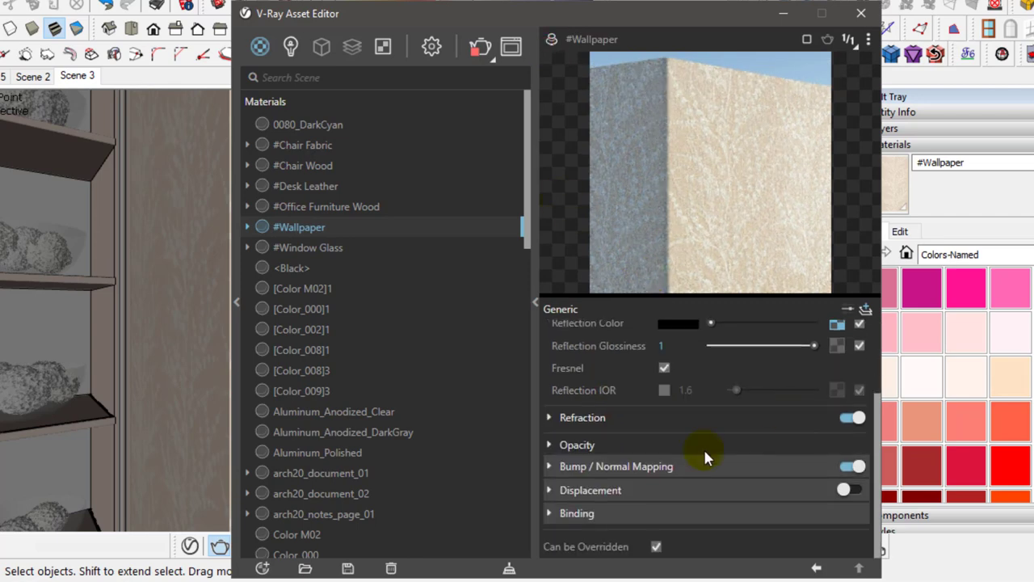
click(607, 476)
click(855, 490)
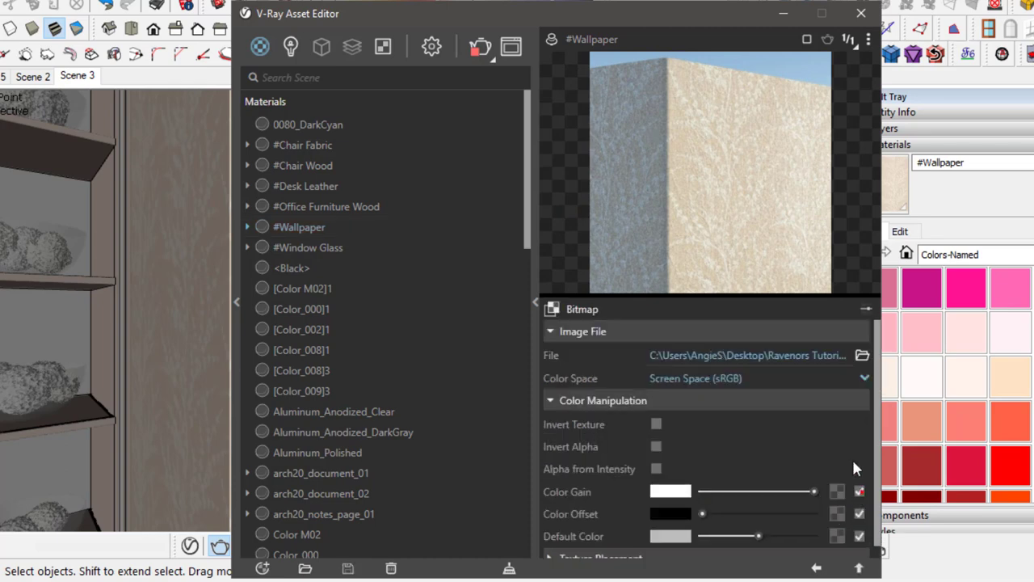
click(861, 356)
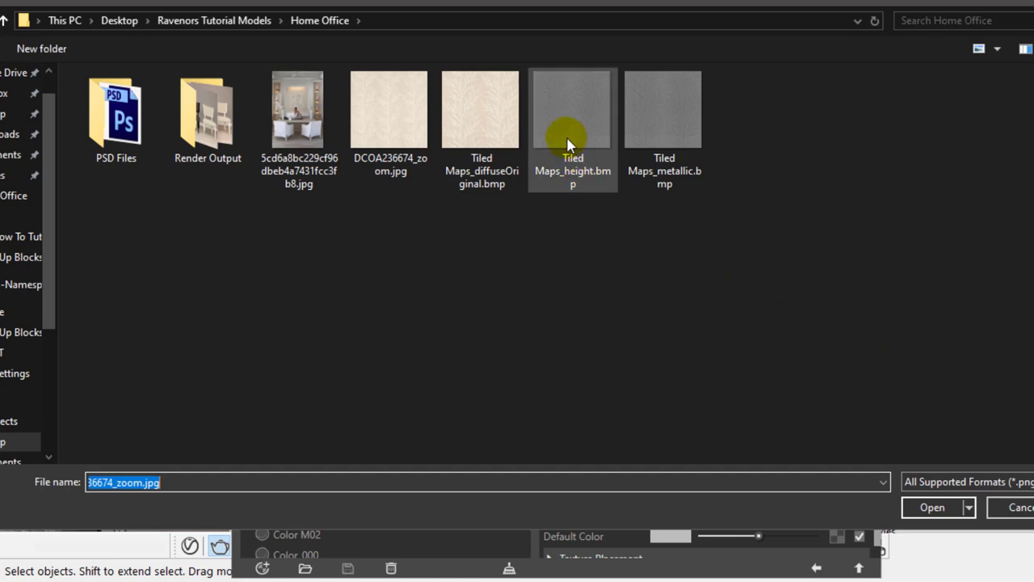
click(571, 136)
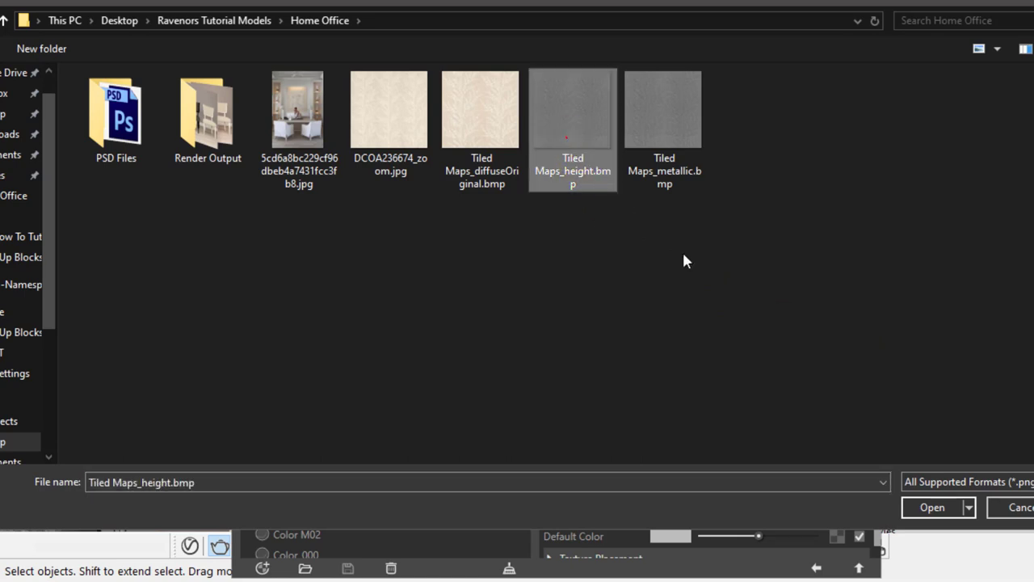
click(930, 509)
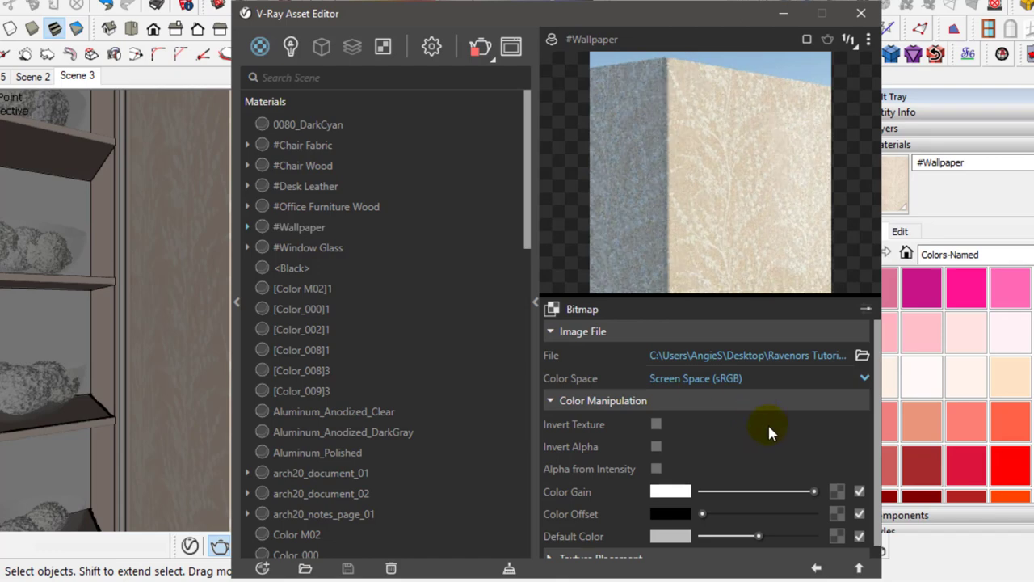
Step: Copy the #Wallpaper diffuse texture map into the Reflection Color map slot
click(816, 570)
scroll(765, 445, up, 3)
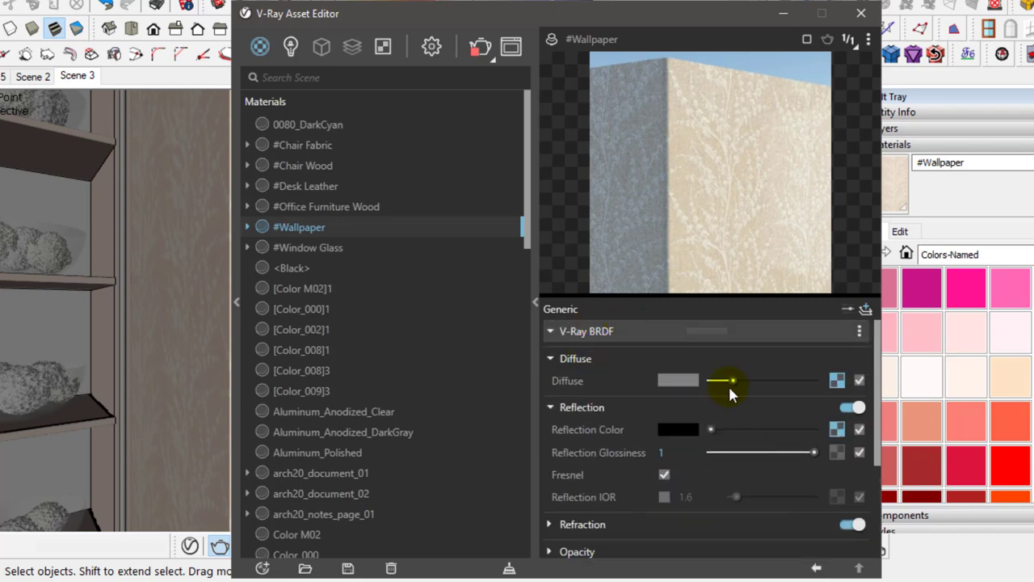
right_click(837, 380)
click(817, 389)
right_click(837, 429)
click(774, 281)
Step: Invert the reflection bitmap under Color Manipulation and re-preview the #Wallpaper material
click(837, 429)
click(616, 401)
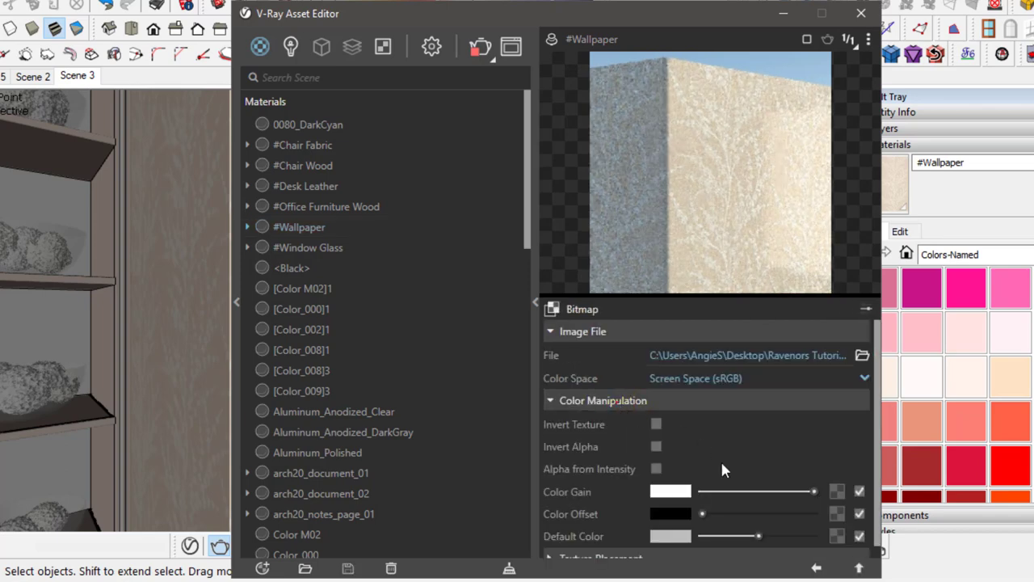
click(551, 40)
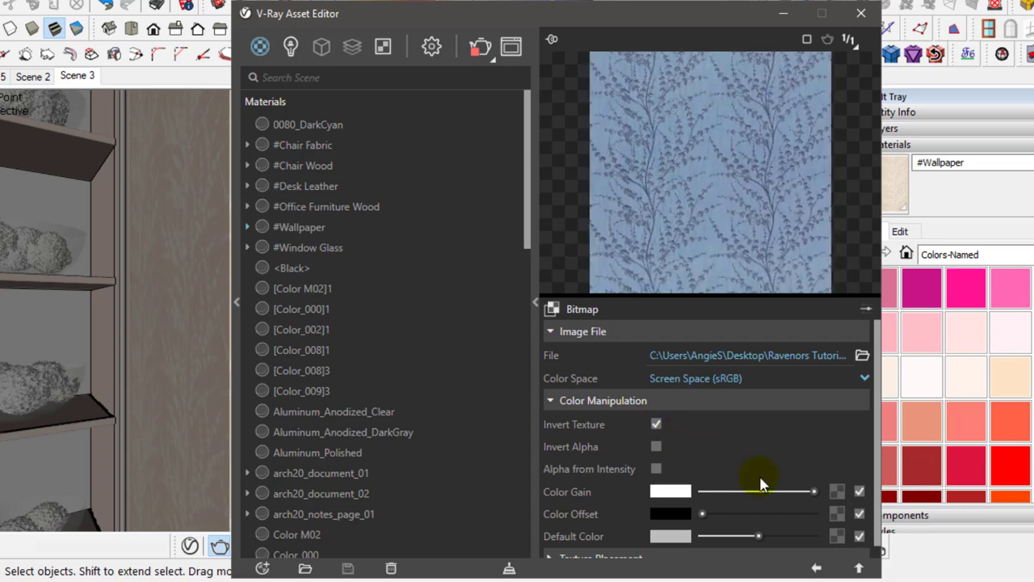
click(815, 567)
click(738, 236)
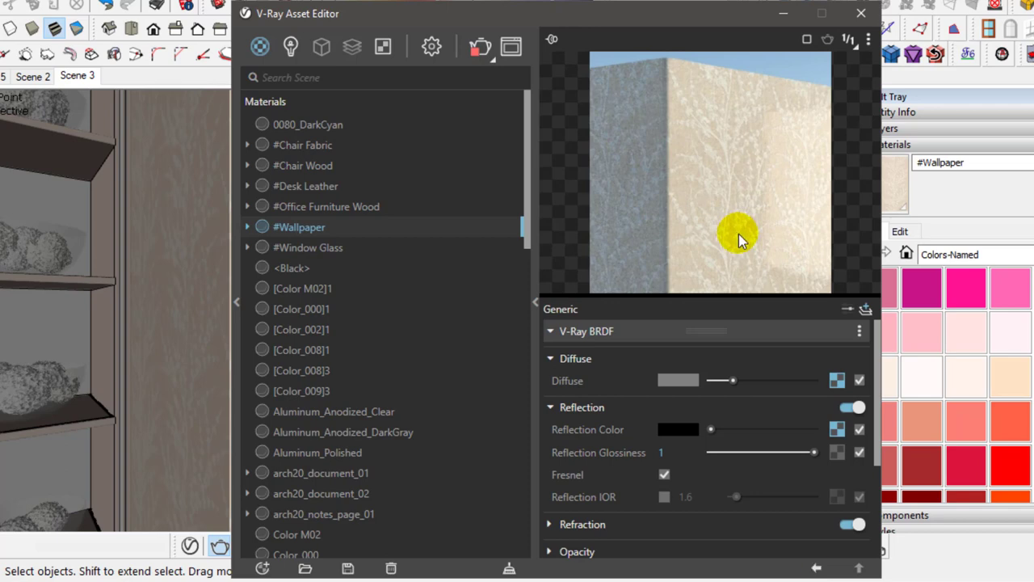
click(556, 36)
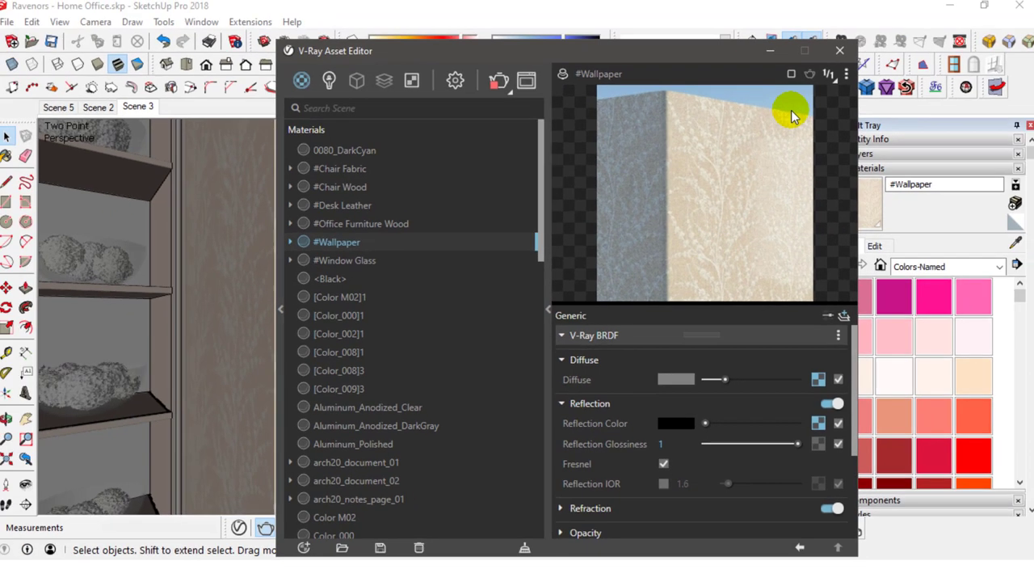
Step: Try 500 mm and 100 mm texture widths, then settle on 200 mm tiles
click(833, 57)
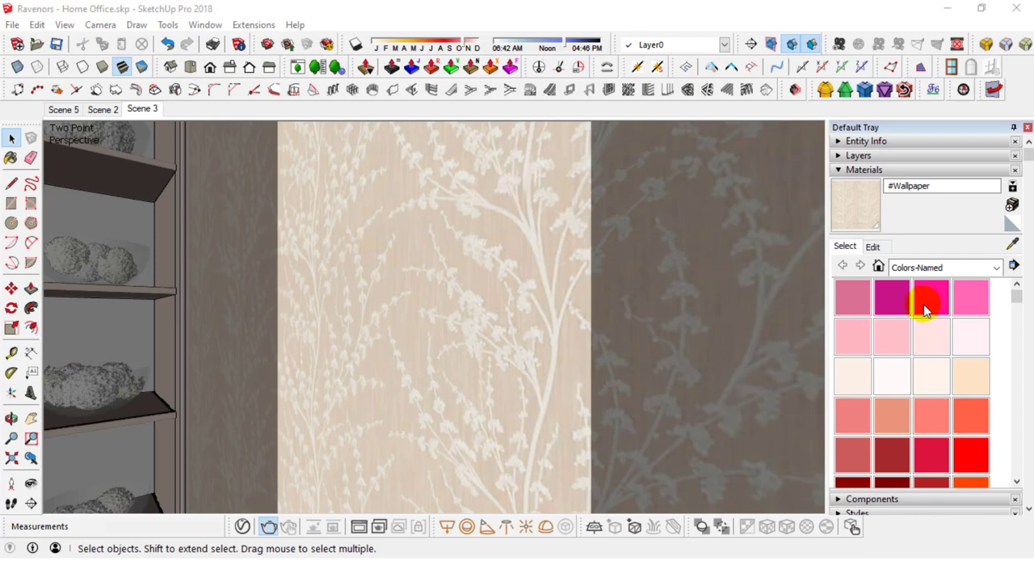
click(874, 246)
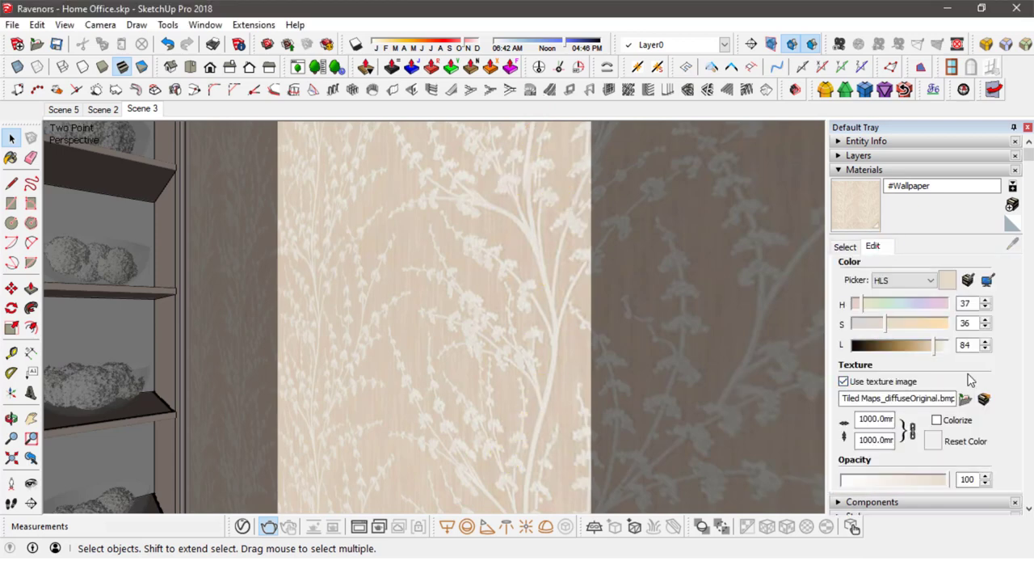
double_click(869, 418)
text(500)
key(Return)
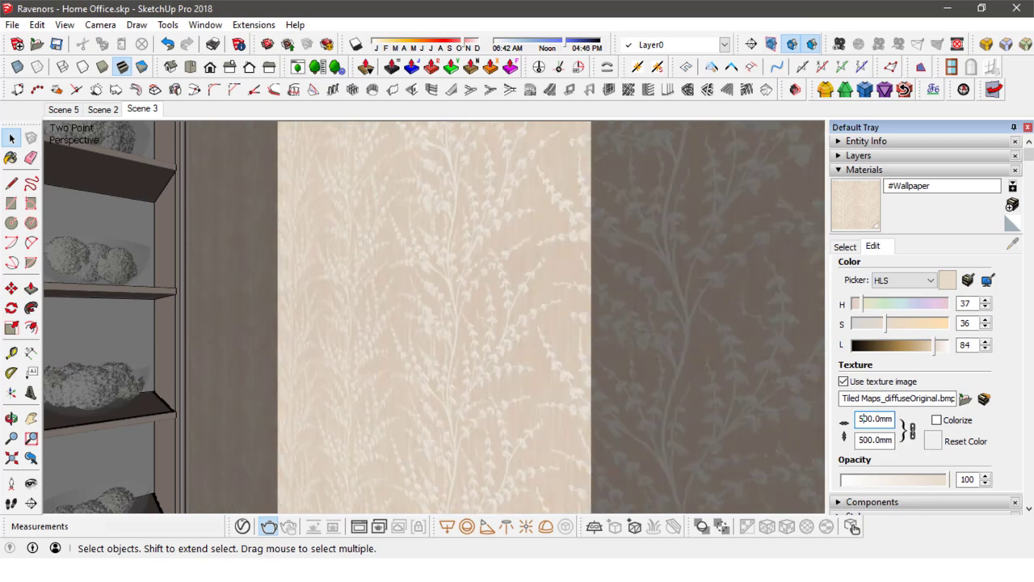
click(861, 418)
text(100)
key(Return)
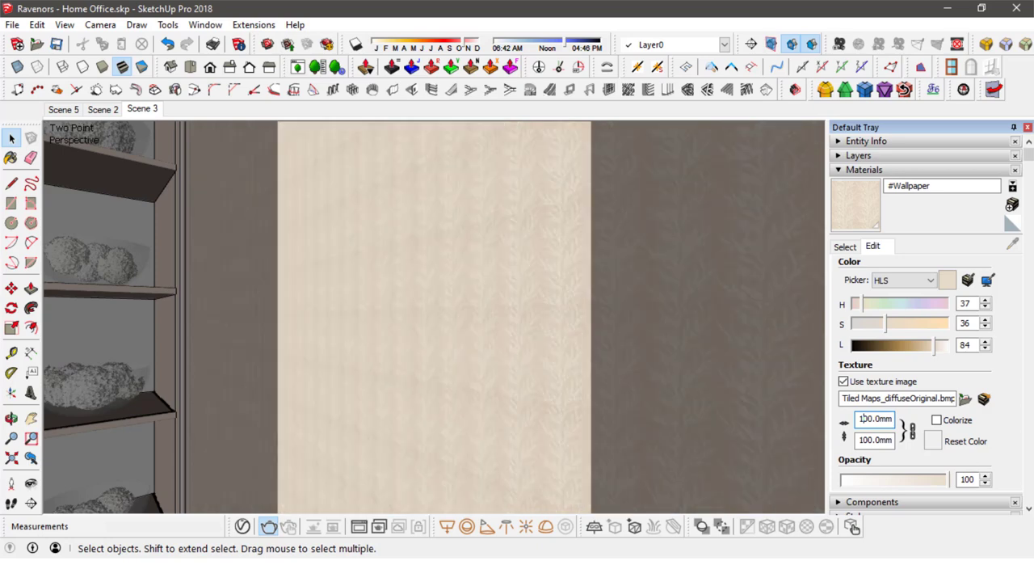
click(867, 419)
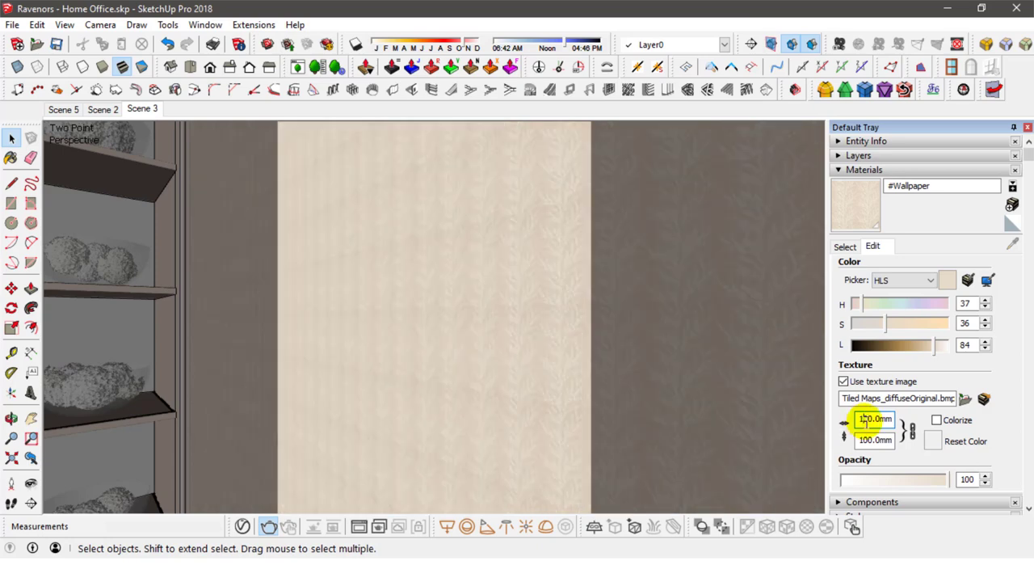
click(861, 419)
text(2)
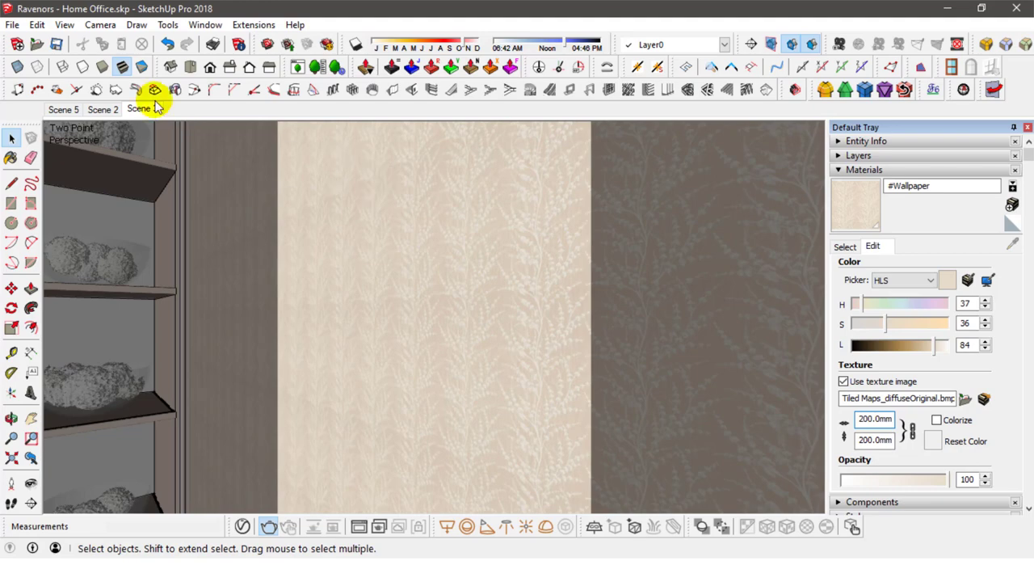
Step: Save the Home Office model with the 200 mm #Wallpaper tiling
click(56, 43)
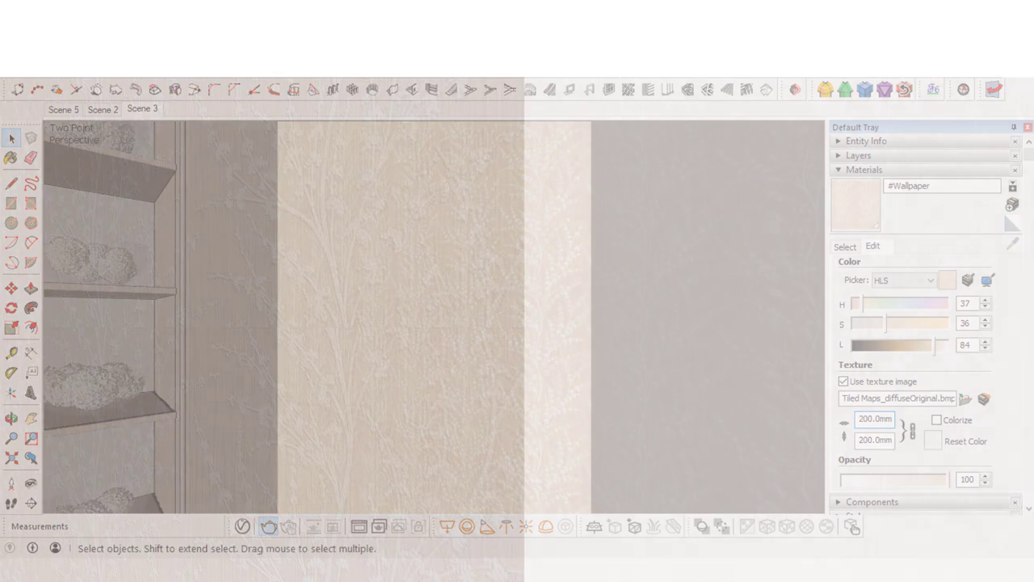